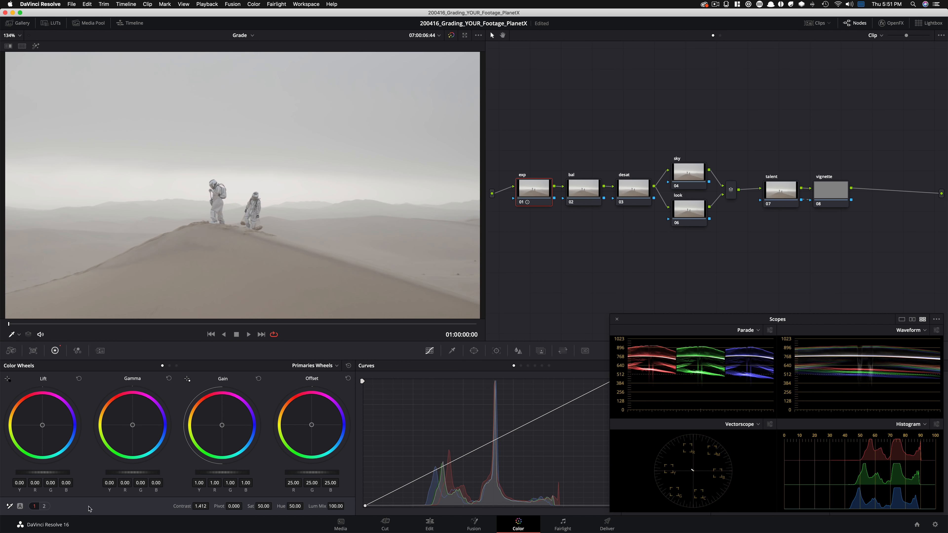
Try a contrast pivot of 1.000 on the exp node and undo the change.
double_click(234, 507)
left_click_drag(235, 507, 245, 506)
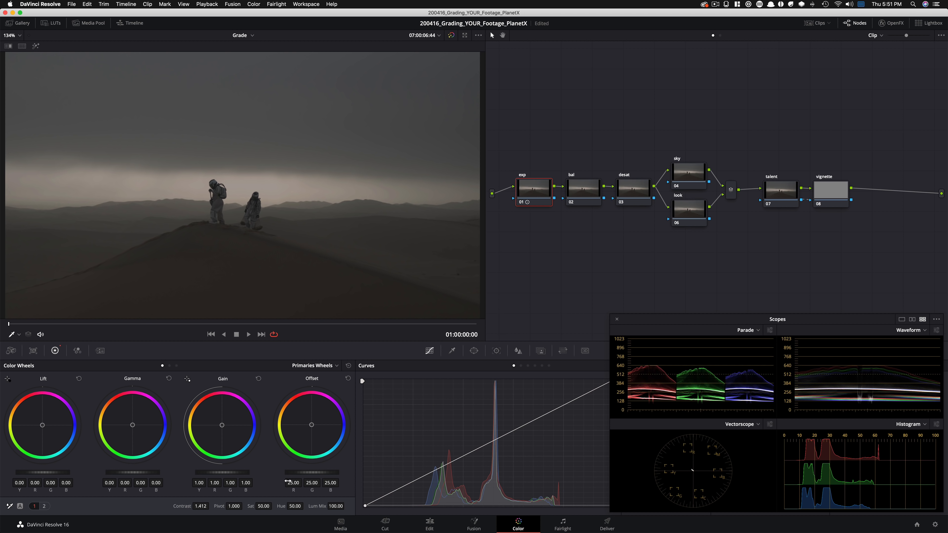
key("super+z")
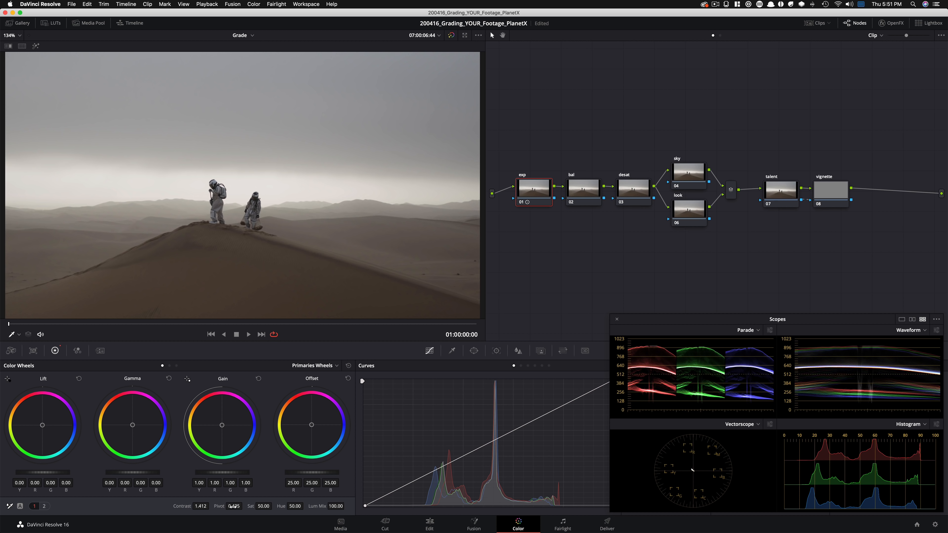
Set the exp node's contrast pivot to 0.7 to darken the shot.
key("super+s")
left_click(232, 507)
key("super+a")
type(".7")
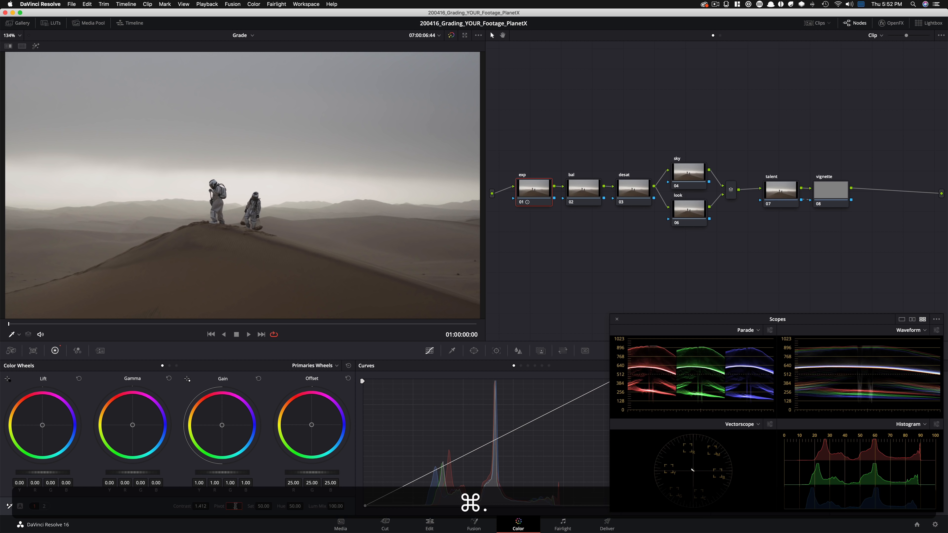
key("Return")
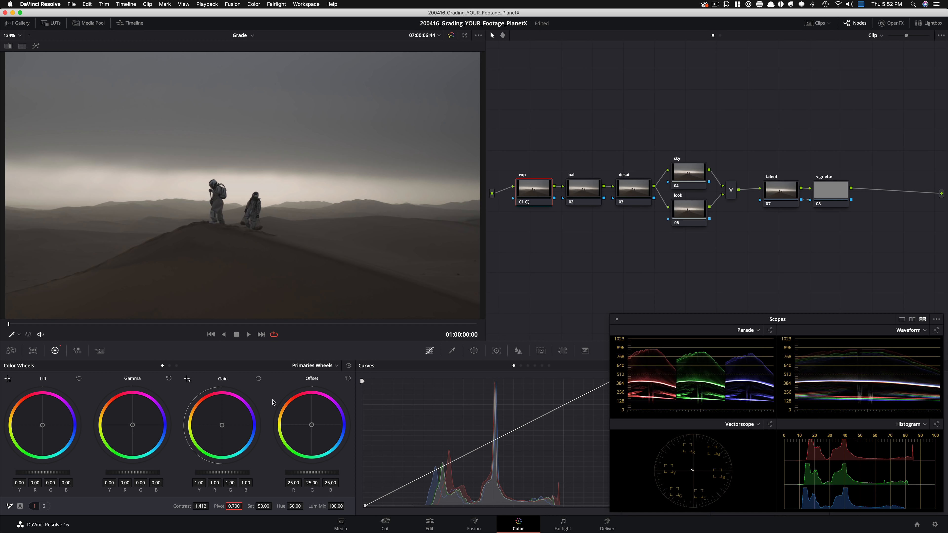
Fine-tune the exp node's contrast to 1.414 and pivot to 0.708, comparing the shot with the node off and on.
key("super+d")
key("super+d")
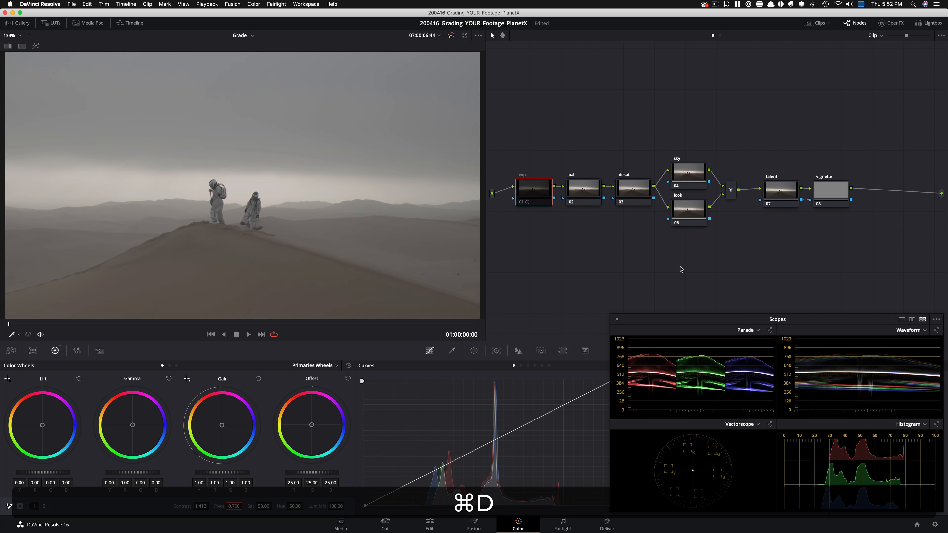
key("super+d")
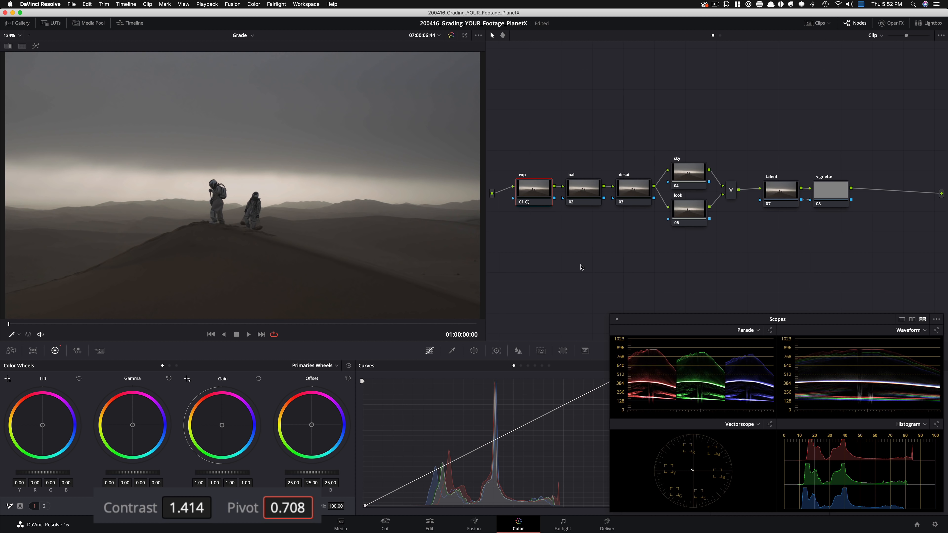
key("super+d")
key("super+d")
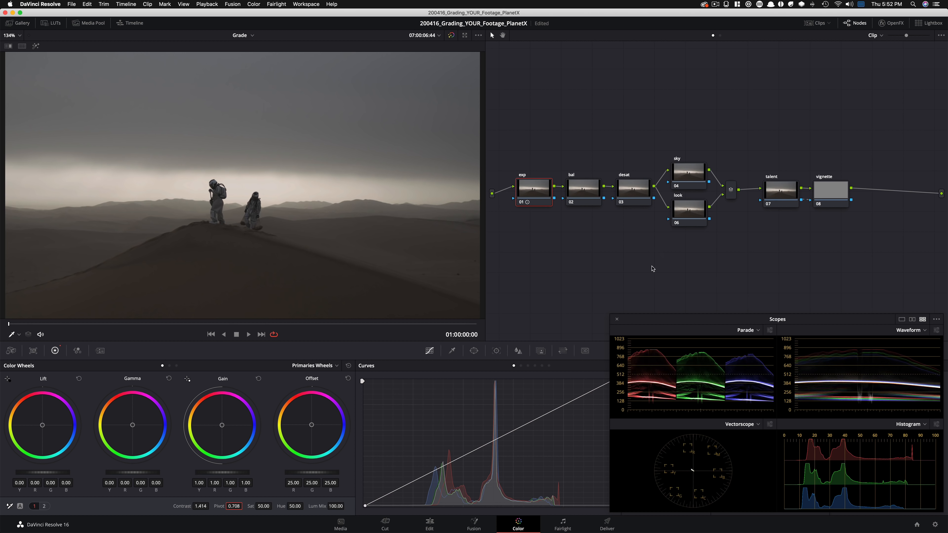
Balance the bal node's RGB with lift -0.02/0.00/0.03, gamma 0.02/-0.01/-0.04 and gain 0.96/1.02/1.05, comparing it off and on.
left_click(575, 200)
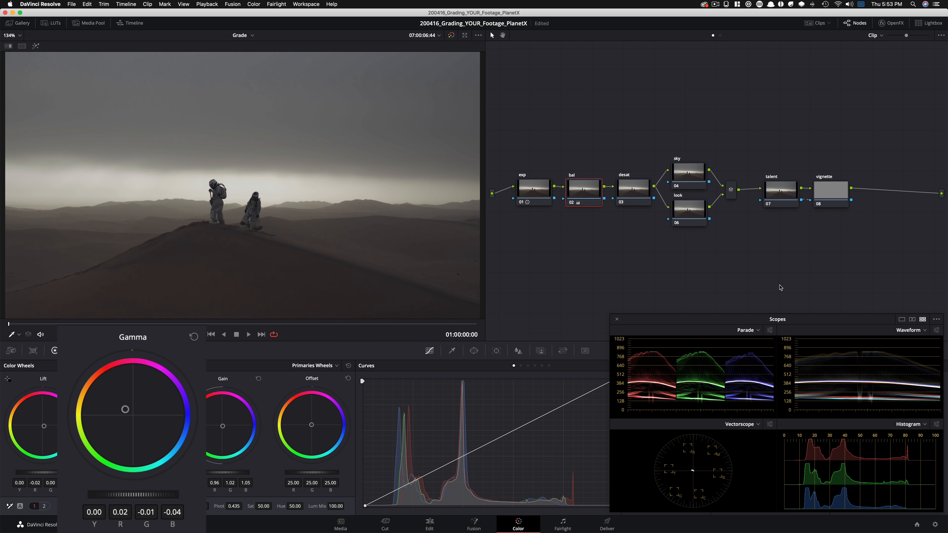
key("super+d")
key("super+d")
key("super+d")
key("super+d")
key("super+d")
key("super+d")
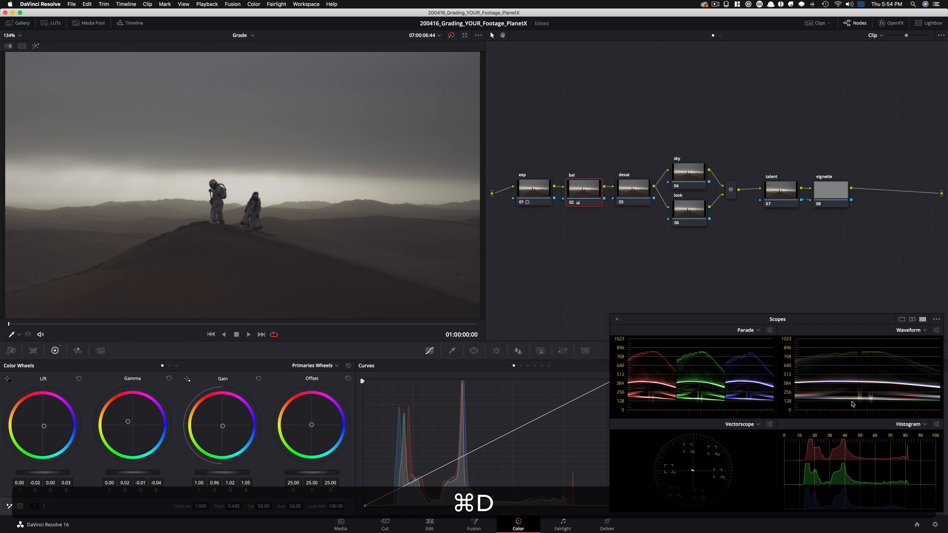
key("super+d")
key("super+d")
key("super+d")
key("super+d")
key("super+d")
key("super+d")
key("super+d")
key("super+d")
key("super+d")
key("super+d")
key("super+d")
key("super+d")
key("super+d")
key("super+d")
key("super+d")
key("super+d")
key("super+d")
Desaturate the shot on the desat node with Color Boost -16.33, and compare it with the node and the whole grade bypassed.
left_click(640, 193)
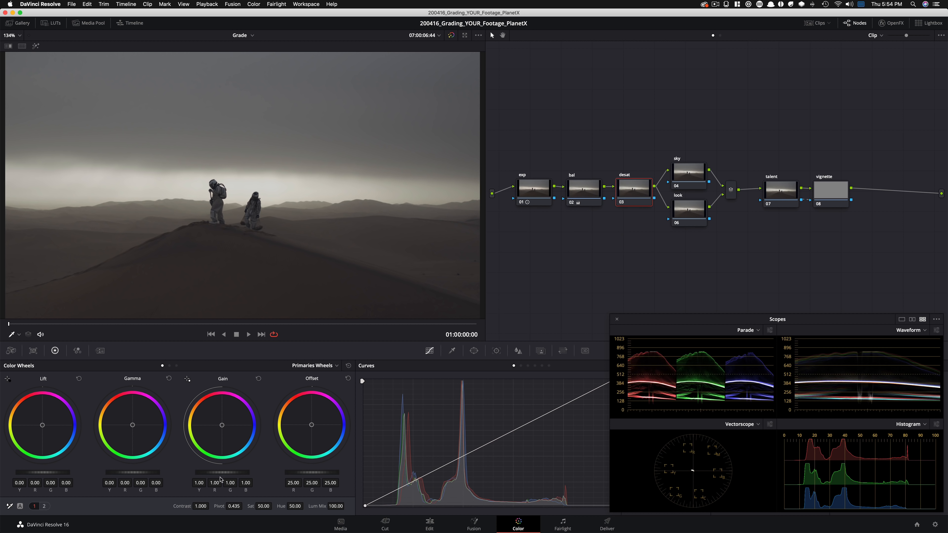
left_click(44, 507)
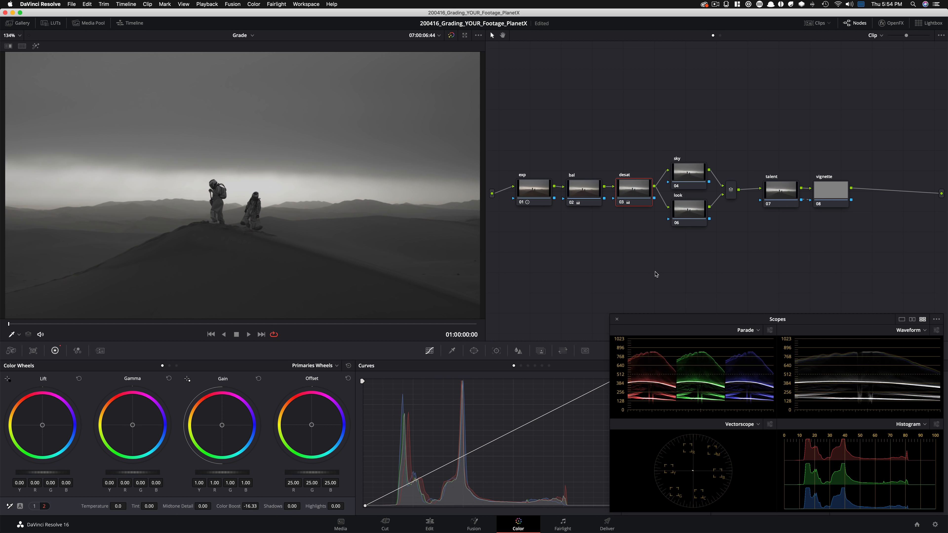
key("super+d")
key("super+d")
key("super+d")
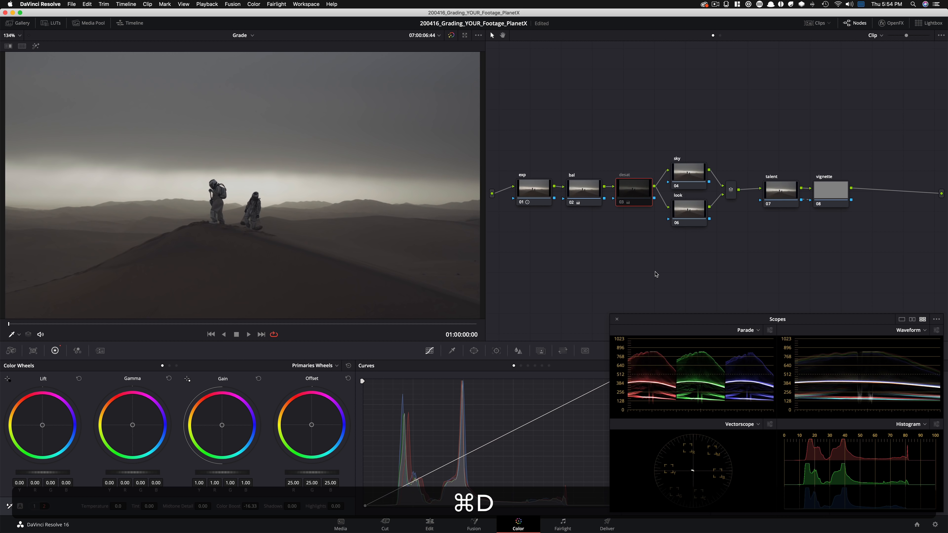
key("super+d")
key("super+d")
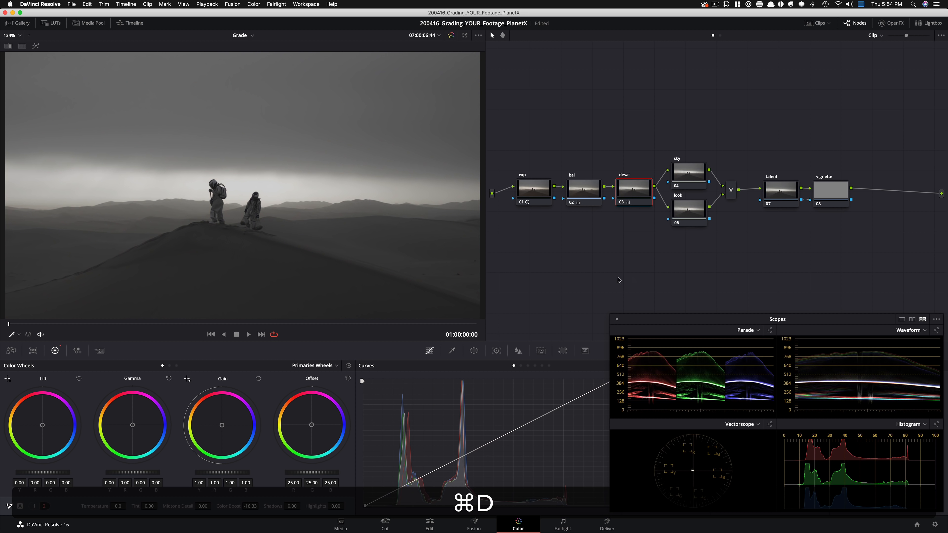
key("super+d")
key("super+d")
key("super+d")
key("super+d")
key("super+d")
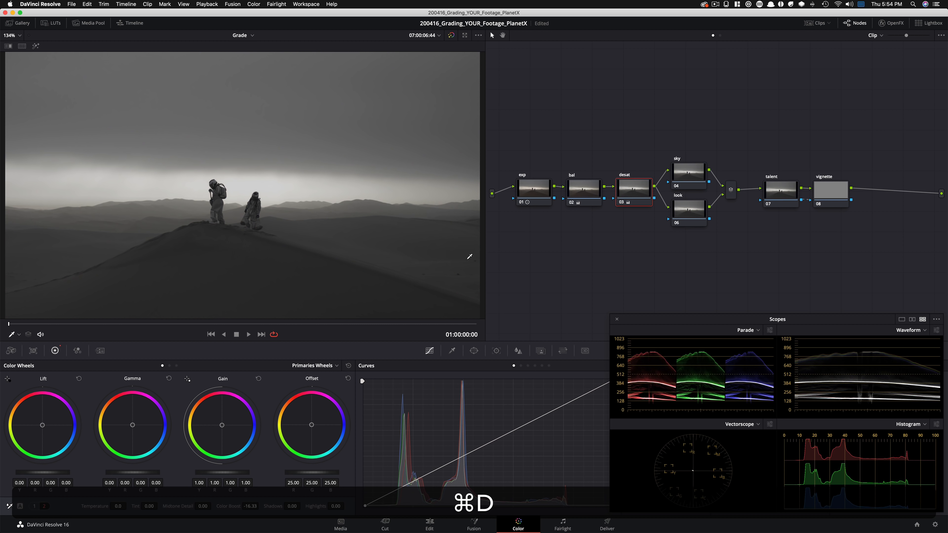
key("super+d")
key("super+d")
key("super+d")
key("super+d")
key("super+d")
key("super+d")
key("super+d")
key("super+d")
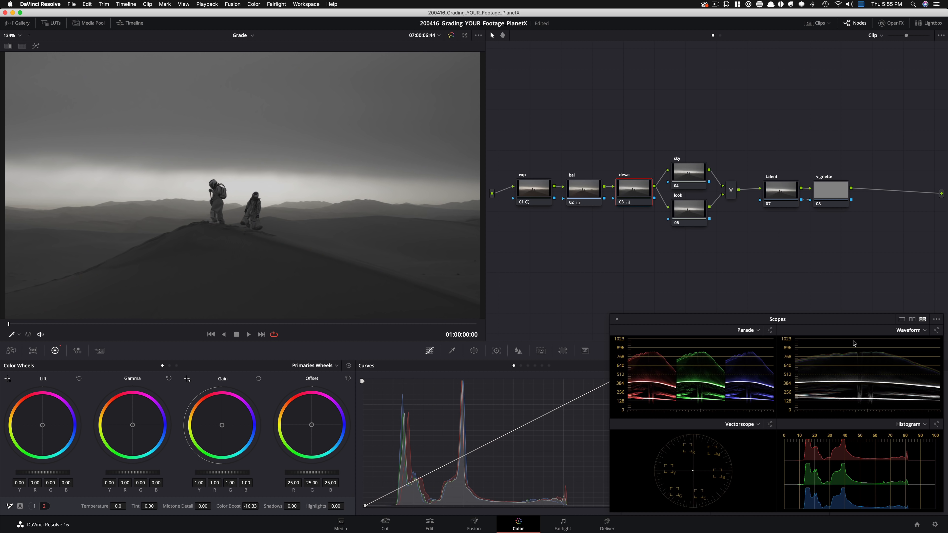
key("super+d")
key("super+d")
key("shift+d")
key("shift+d")
Warm the horizon on the sky node by setting the Log Highlight wheel to R 0.31, G -0.09, B -0.53.
left_click(686, 180)
key("alt+z")
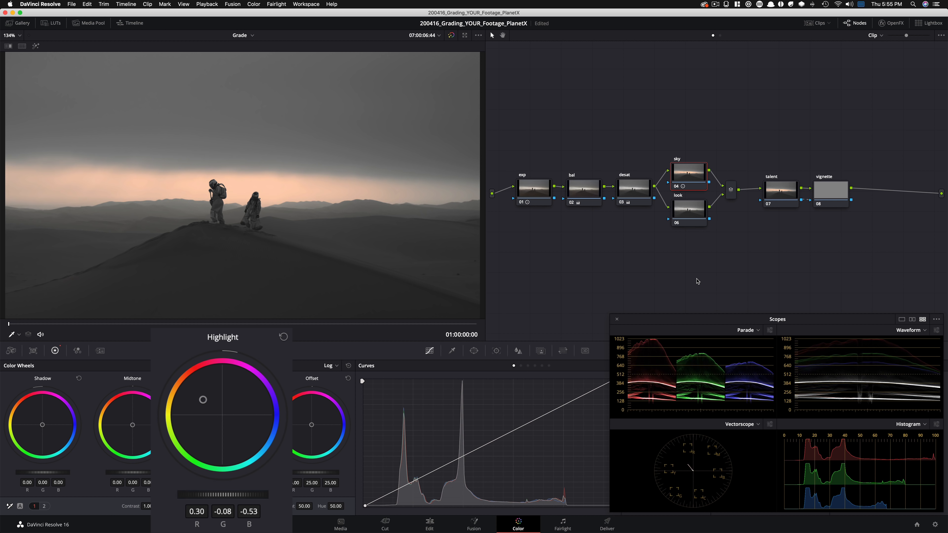
key("super+d")
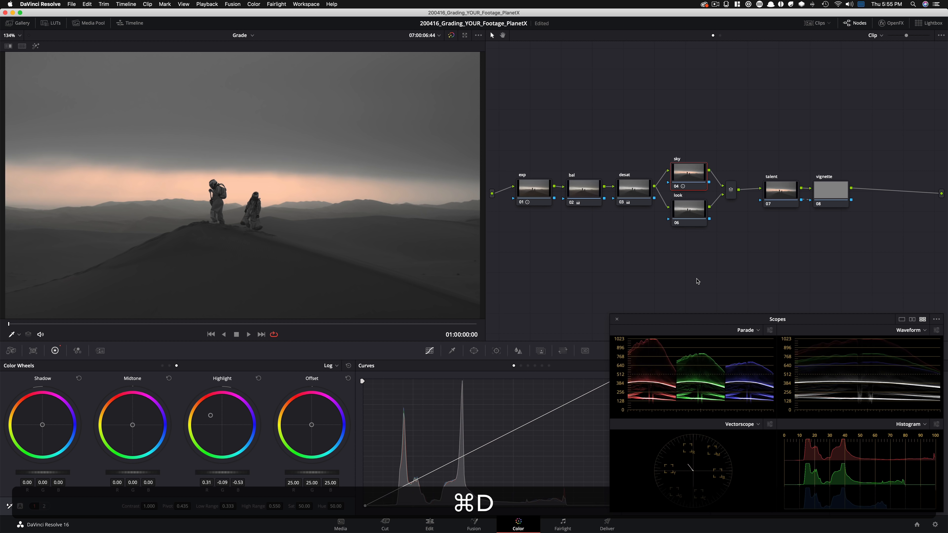
key("super+d")
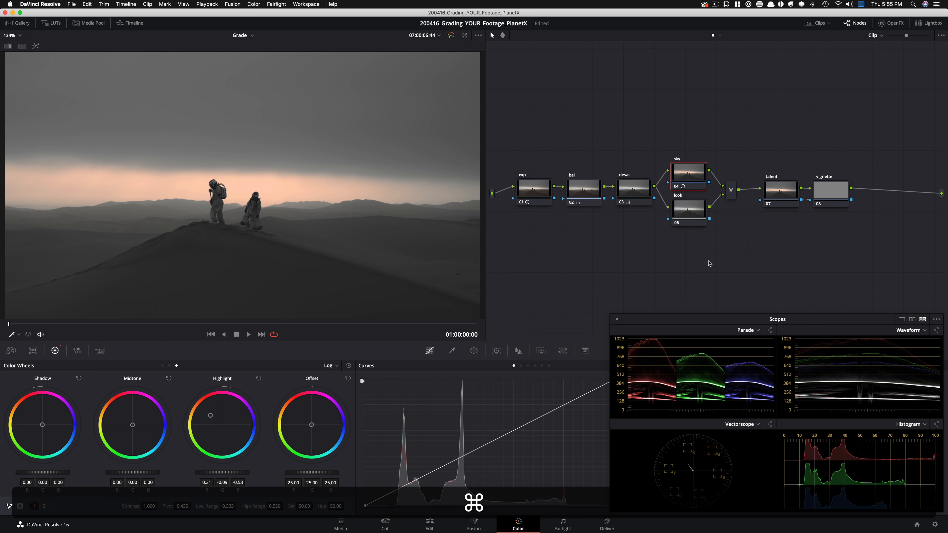
Check the sky node off and on at 01:00:02:10 and refine its Log Highlight to R 0.30, G -0.08, B -0.52.
left_click_drag(9, 323, 171, 333)
key("super+d")
key("super+d")
key("super+d")
key("super+d")
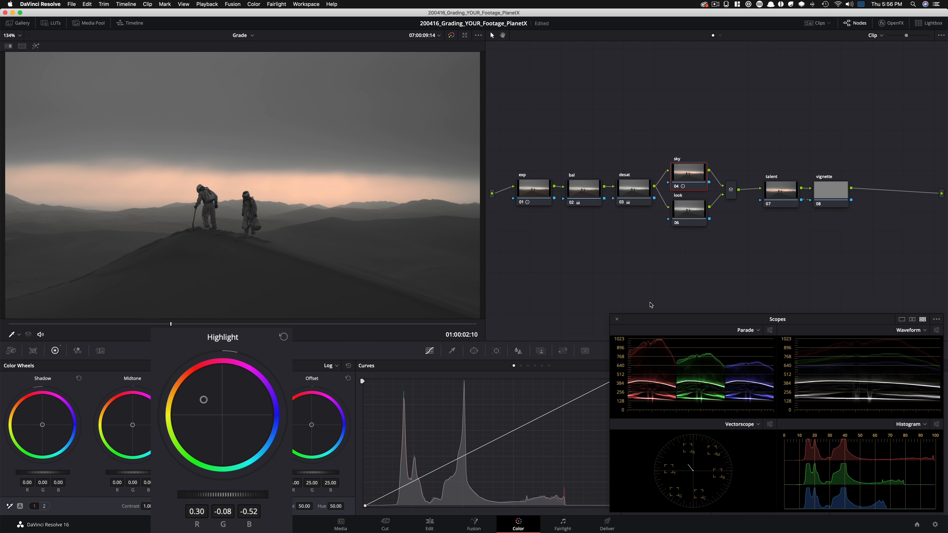
key("super+d")
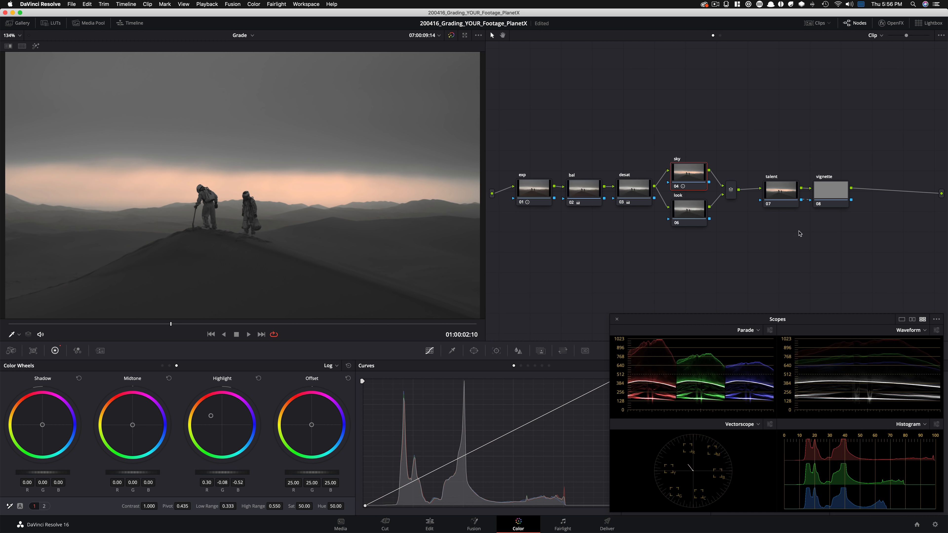
Lower the exp node's Highlights to -15.73 and set the sky node's Log Highlight to R 0.33, G -0.11, B -0.55.
left_click(537, 190)
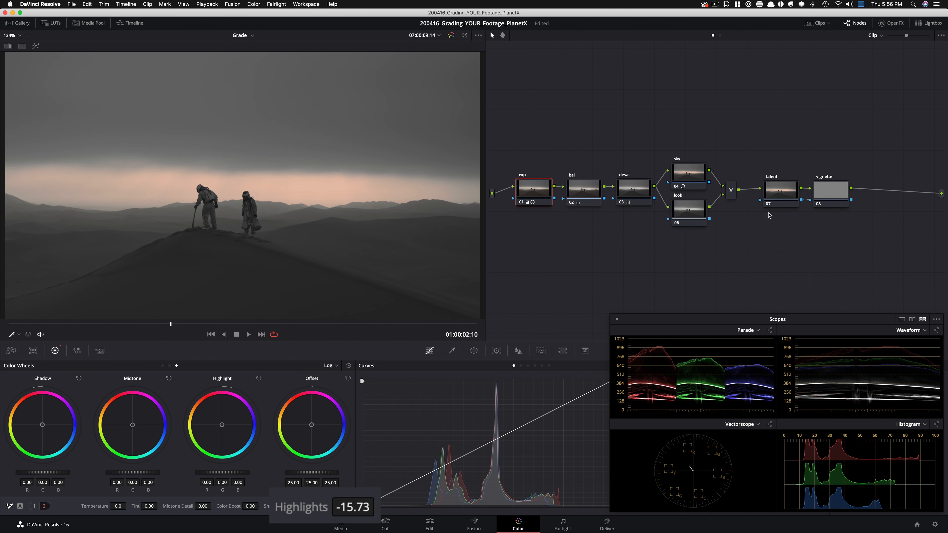
left_click(684, 177)
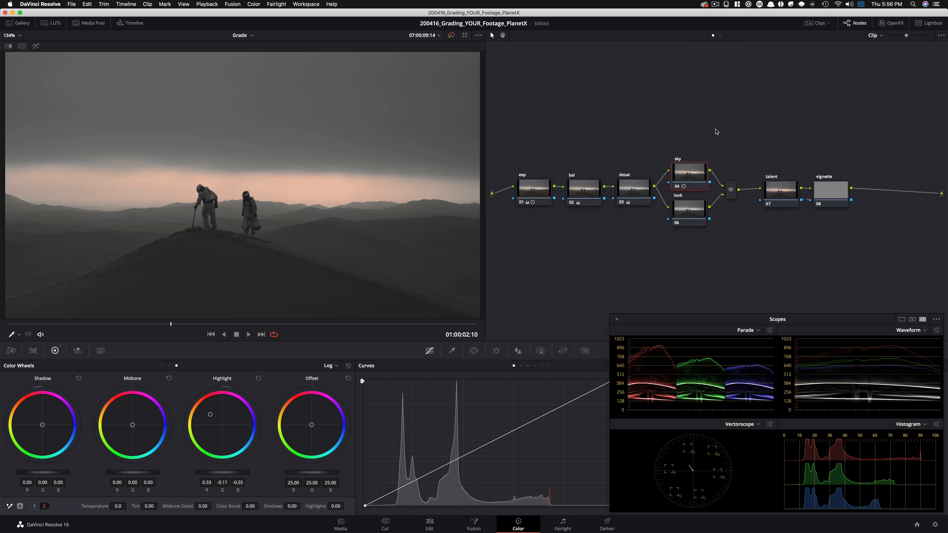
key("super+d")
key("super+d")
Set the exp node's Highlights to -8.62 and compare the shot with the exp and sky nodes off and on.
left_click(541, 193)
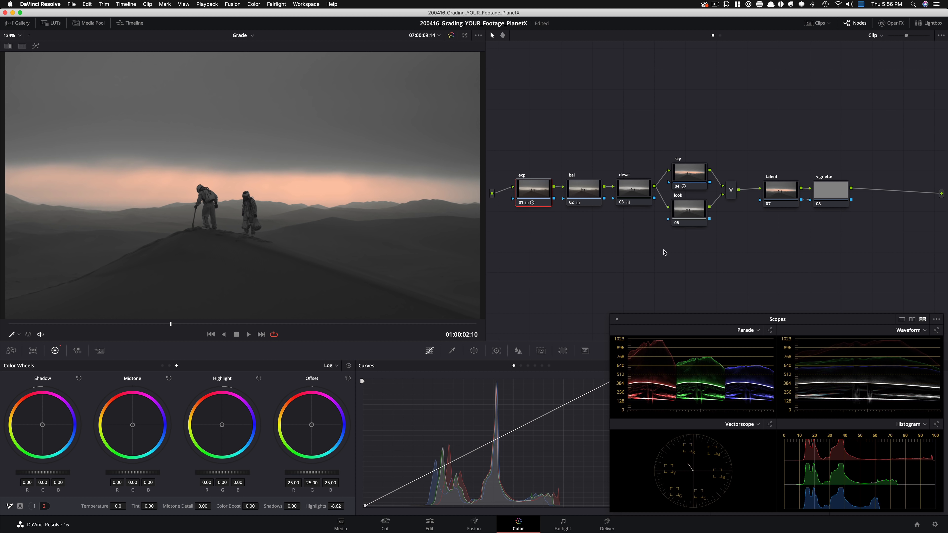
key("super+d")
key("super+d")
left_click(685, 184)
key("super+d")
key("super+d")
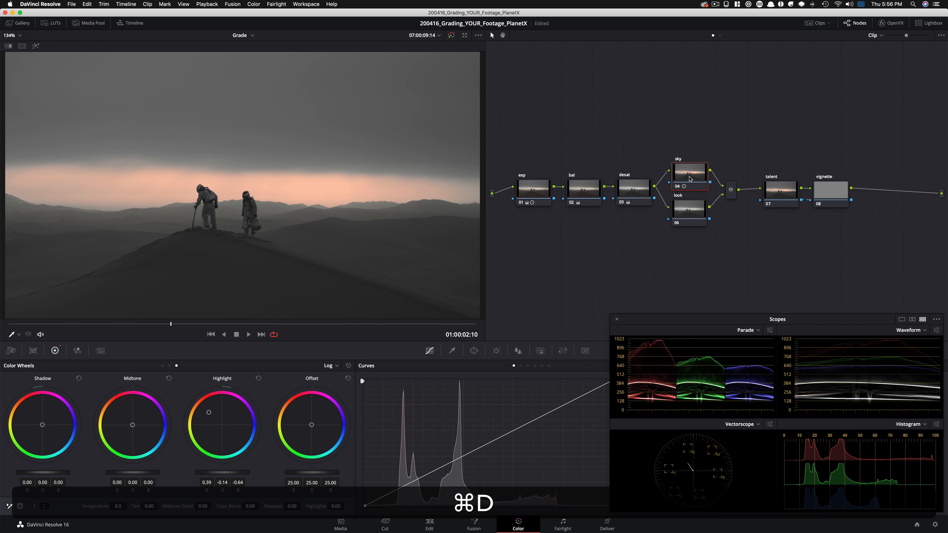
Shift the sky node's Log Highlight to R 0.35, G -0.06, B -0.63 and set its High Range to 0.386.
left_click_drag(685, 184, 685, 179)
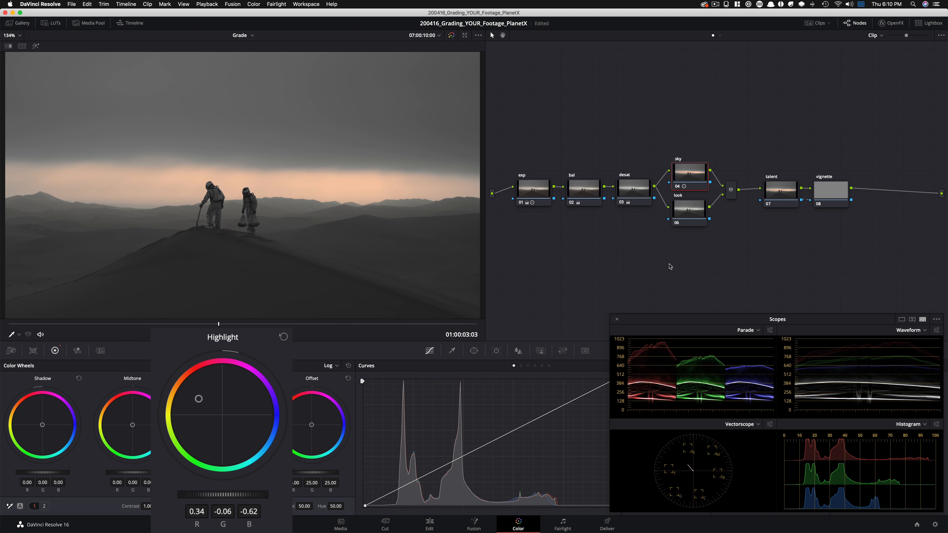
key("super+d")
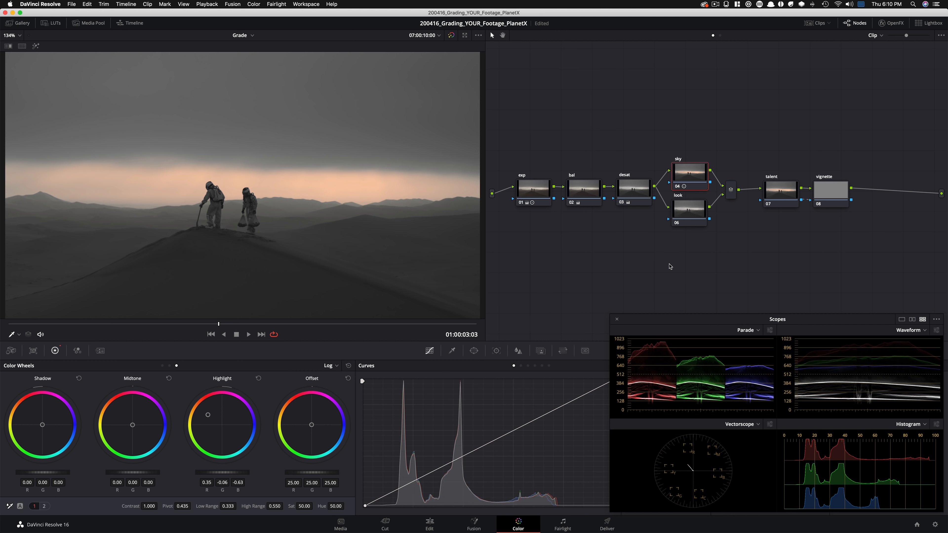
key("super+d")
key("super+d")
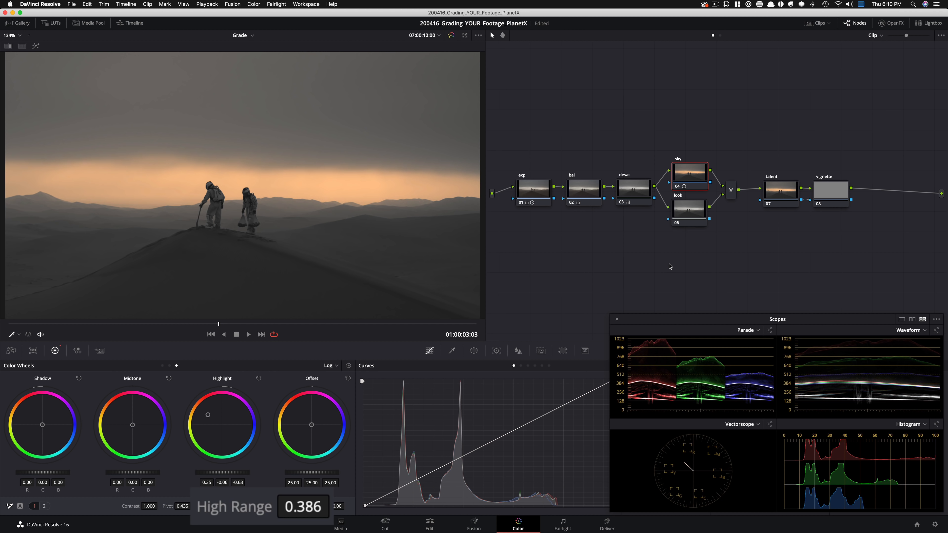
Compare the shot with the sky node disabled and enabled to judge the warm horizon glow.
key("super+d")
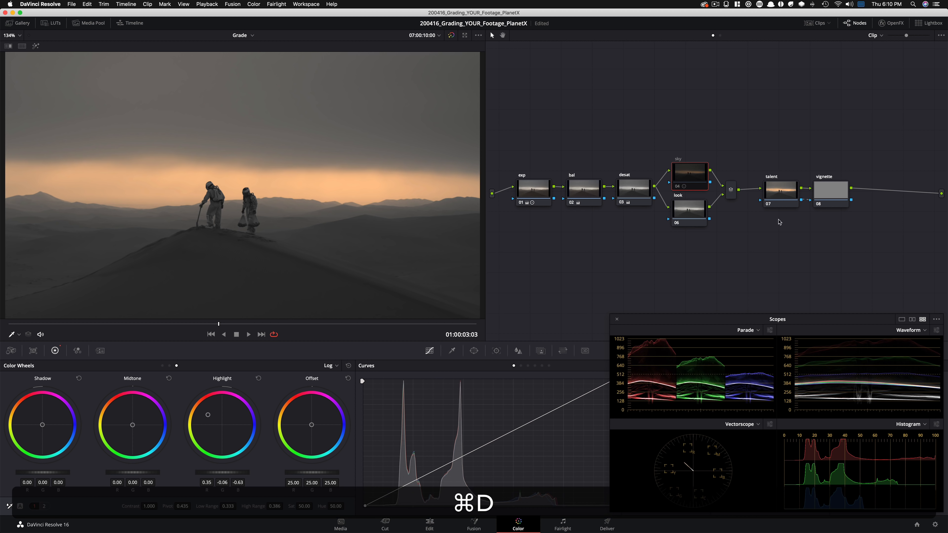
key("super+d")
key("super+d")
key("super+d")
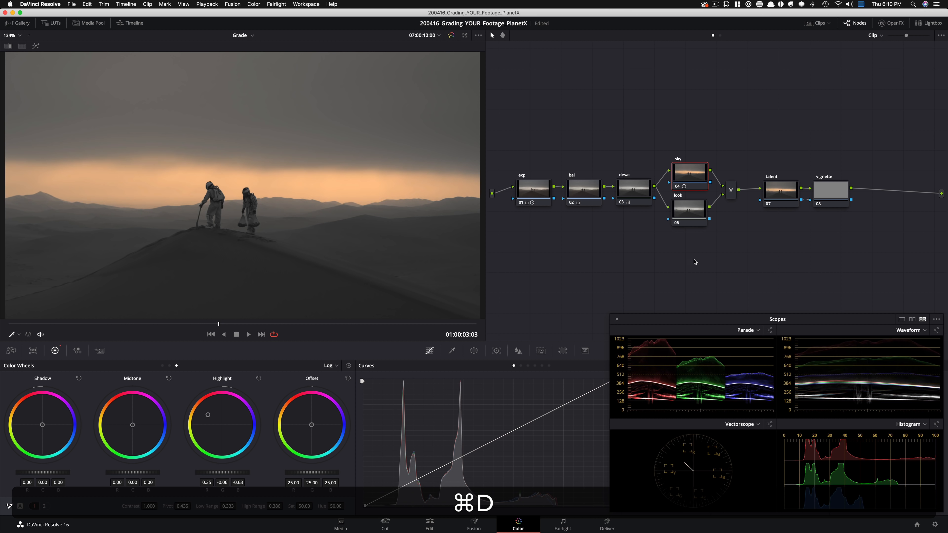
key("super+d")
key("super+d")
key("super+d")
Cool the image on the look node by setting the primary Gamma wheel to R -0.02, G 0.01, B 0.03.
left_click_drag(693, 216, 694, 216)
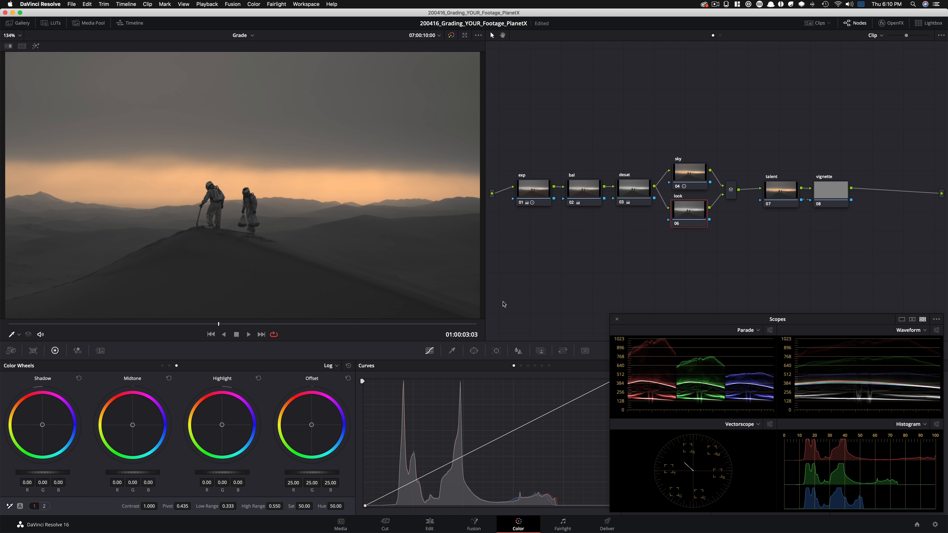
left_click(162, 366)
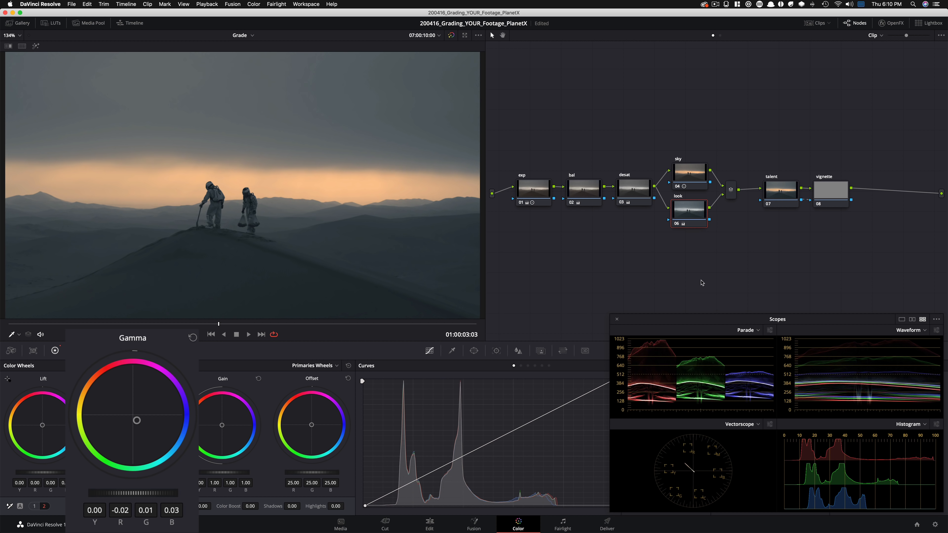
key("super+d")
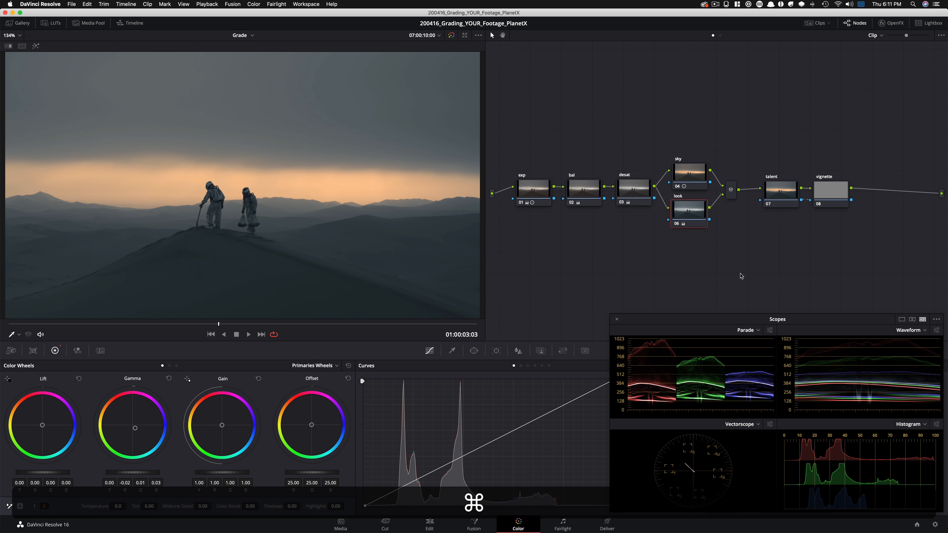
Readjust the sky node's Log Highlight to R 0.35, G -0.09, B -0.61 and its High Range to 0.342, checking other frames.
left_click(695, 175)
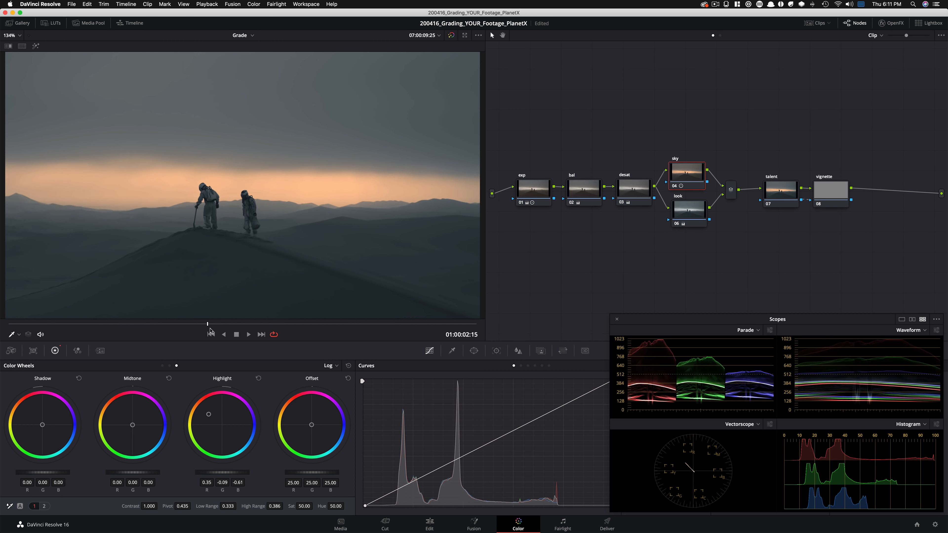
left_click_drag(246, 330, 213, 333)
key("super+d")
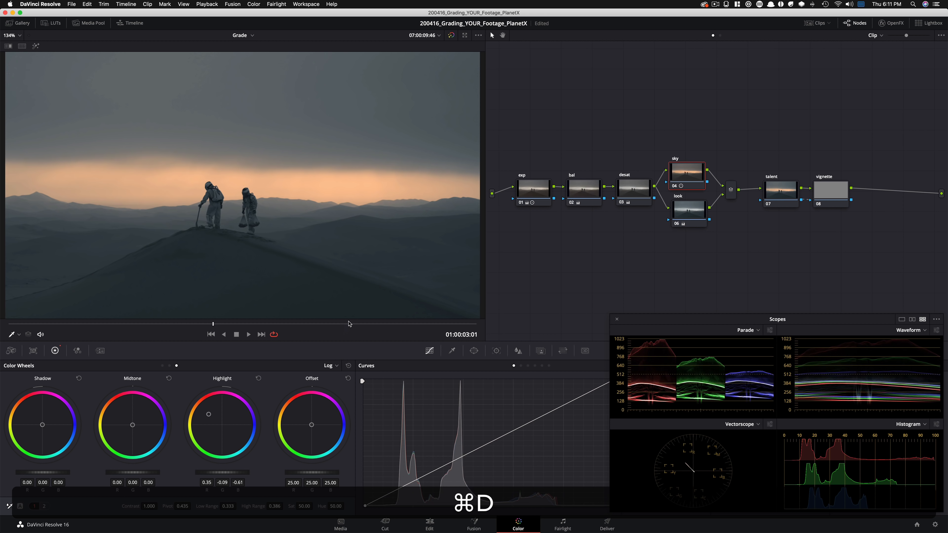
left_click_drag(700, 168, 704, 168)
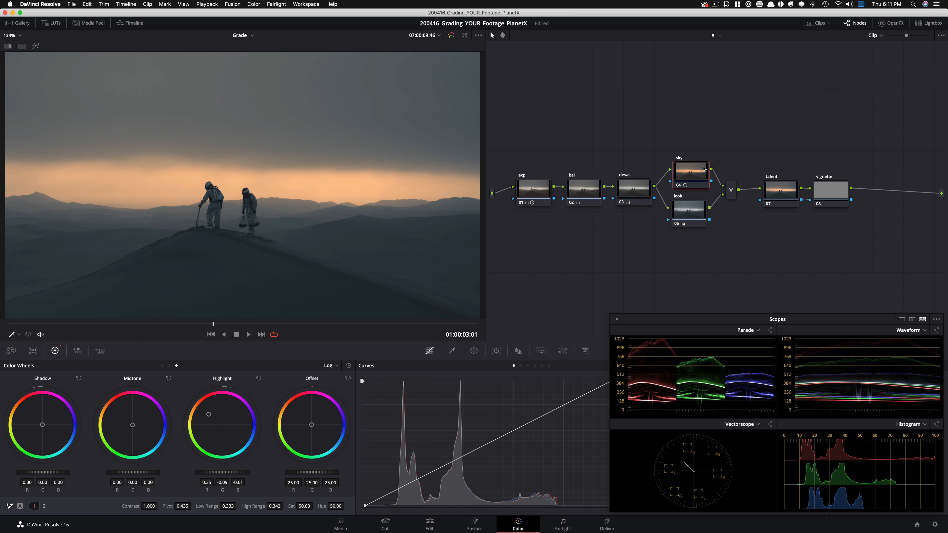
Compare the shot with the sky node and the look node disabled and enabled.
key("super+d")
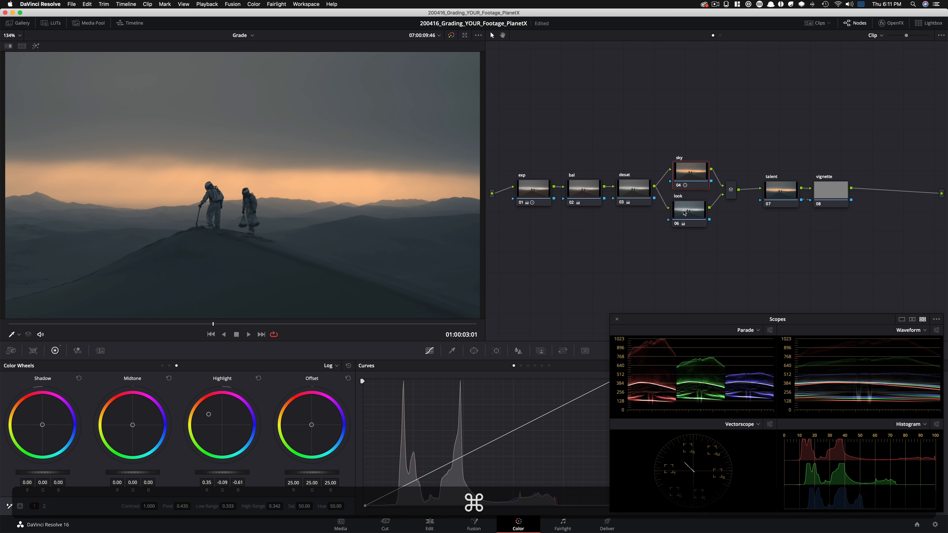
left_click(688, 214)
left_click_drag(690, 213, 691, 213)
key("alt+z")
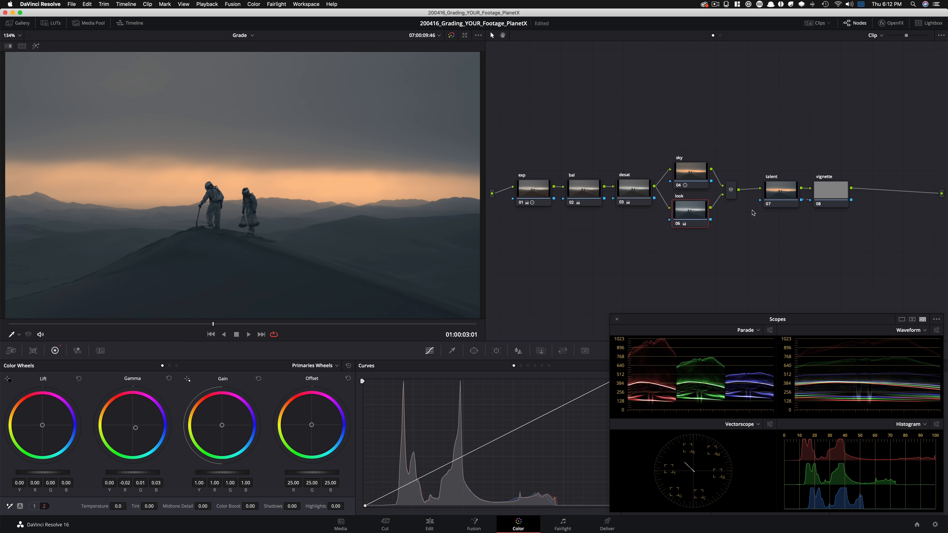
key("super+d")
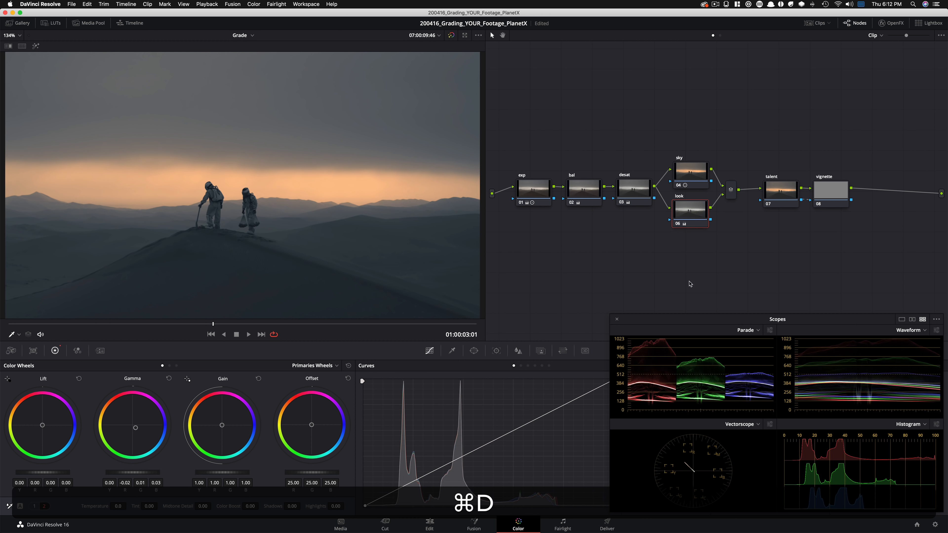
Set the exp node's Highlights to -11.43 and compare the full grade with the ungraded image.
left_click(525, 199)
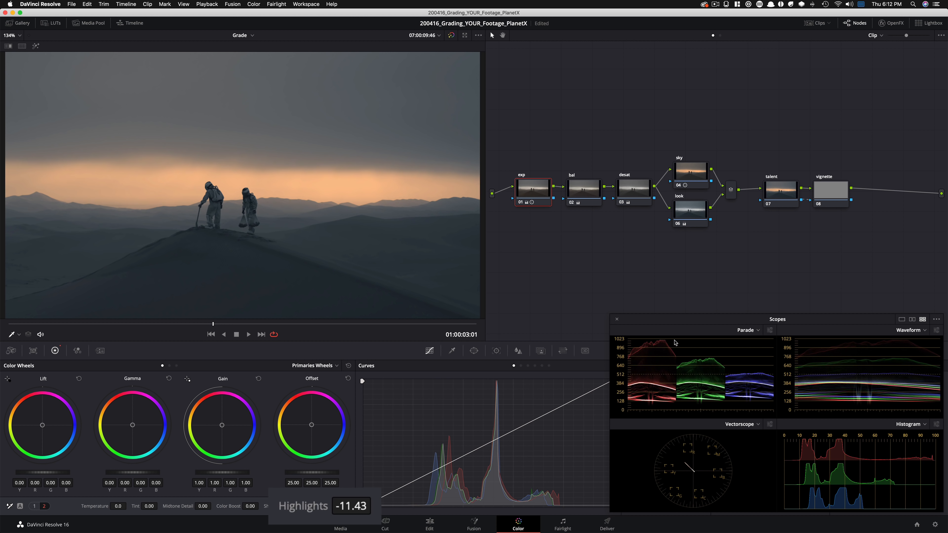
left_click(782, 196)
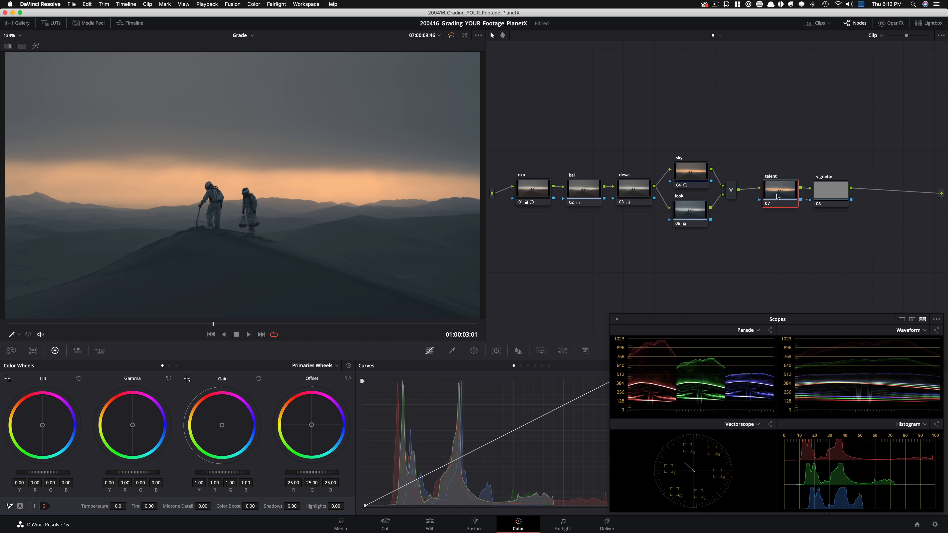
key("shift+d")
key("shift+d")
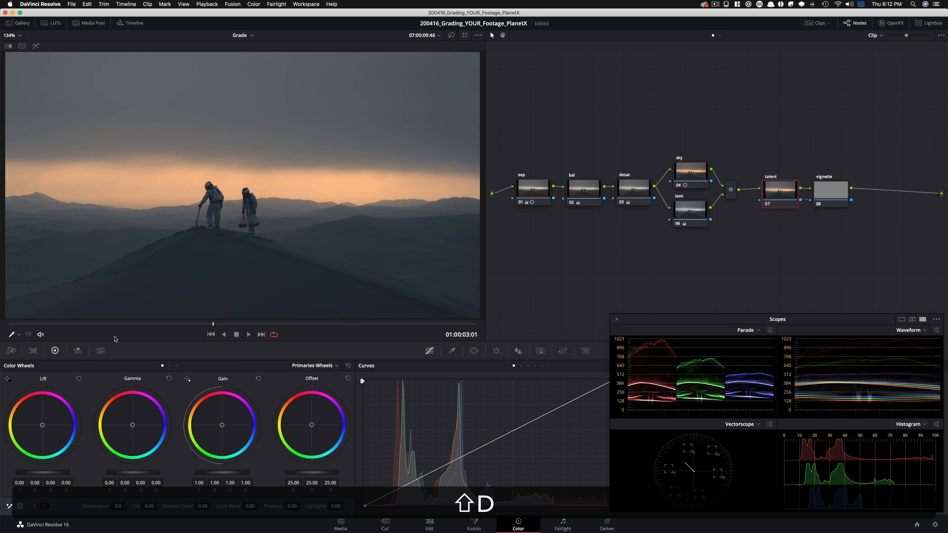
Play the shot from its first frame to review the grade in motion, and compare it with the ungraded footage.
key("Home")
key("space")
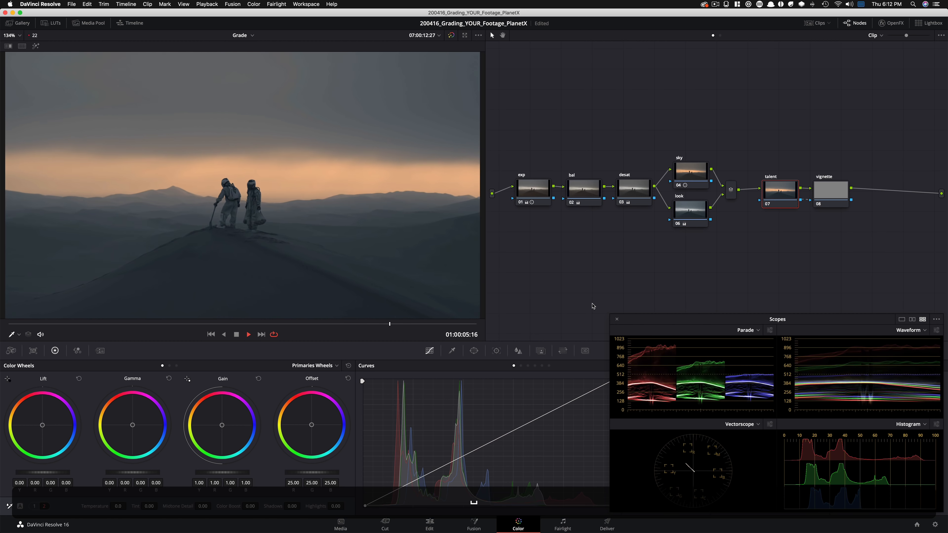
key("space")
key("shift+d")
key("shift+d")
Add a circular window to the talent node, shaped as a wide ellipse around both astronauts (size 19.54, aspect 90.39, pan 48.50, tilt 47.86).
left_click_drag(453, 324, 229, 334)
left_click_drag(771, 194, 770, 194)
left_click(473, 351)
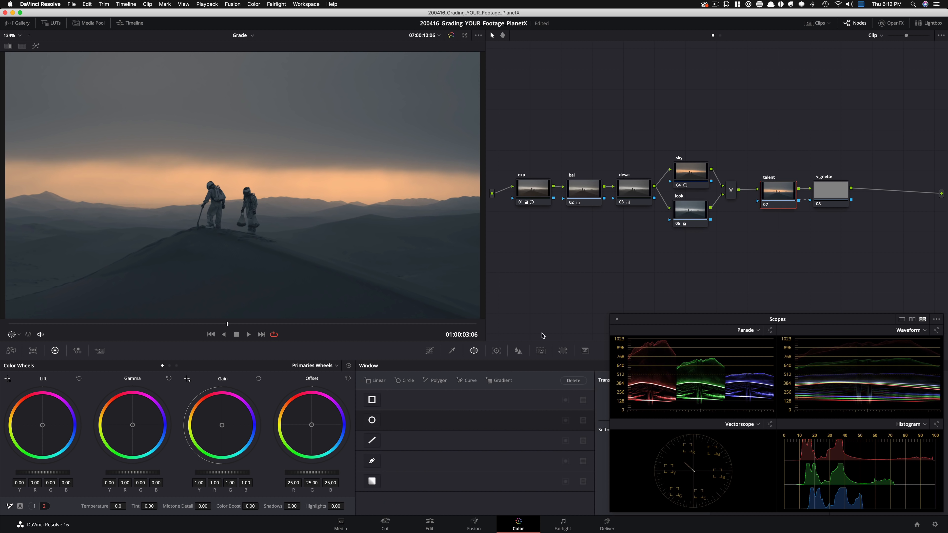
key("super+minus")
left_click(372, 421)
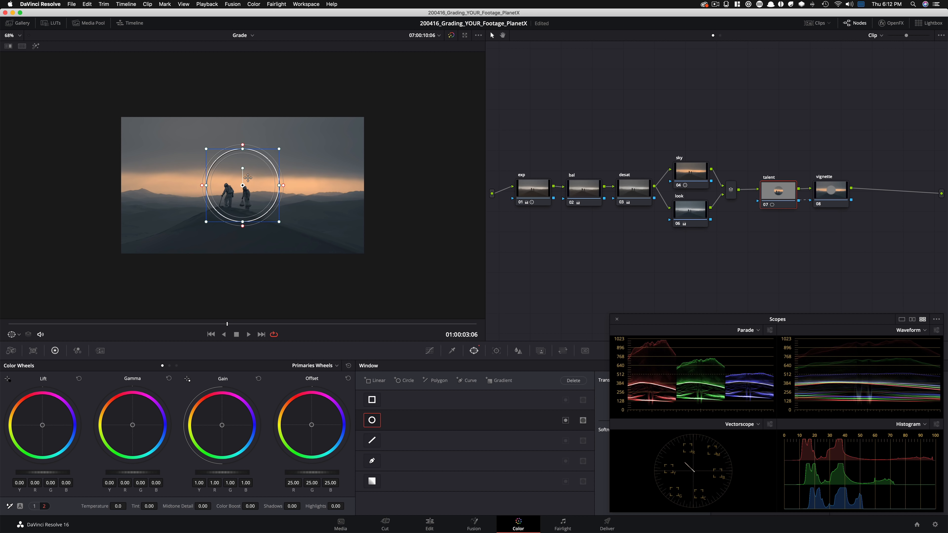
left_click_drag(245, 188, 314, 189)
left_click_drag(242, 154, 257, 195)
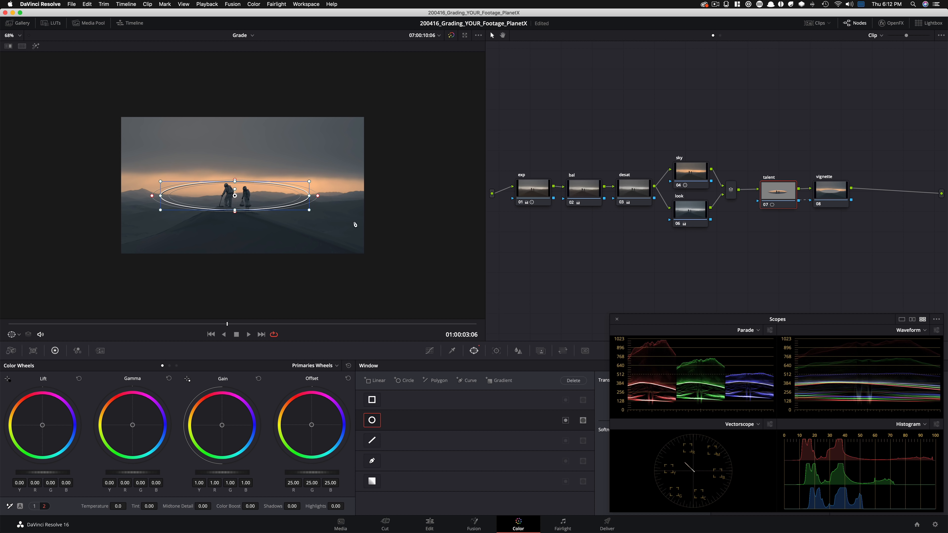
left_click_drag(265, 198, 266, 199)
Lift the shadows slightly on the talent node's custom curve with one low point, and compare the node on and off.
left_click(430, 350)
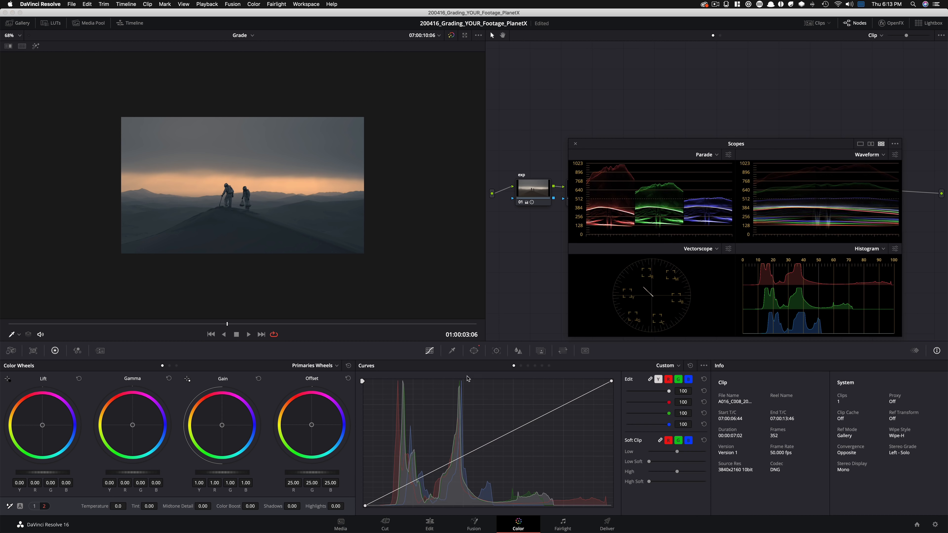
key("shift+z")
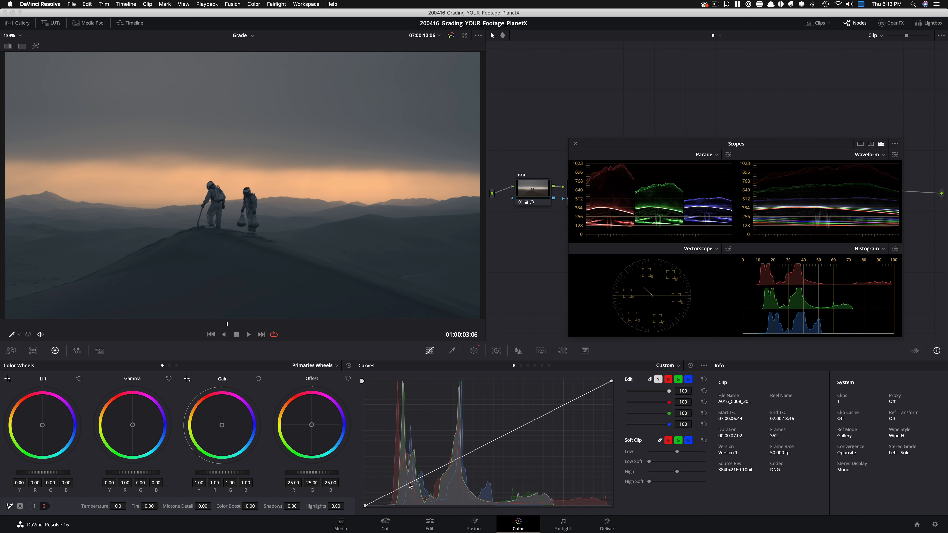
left_click_drag(409, 484, 406, 483)
key("super+d")
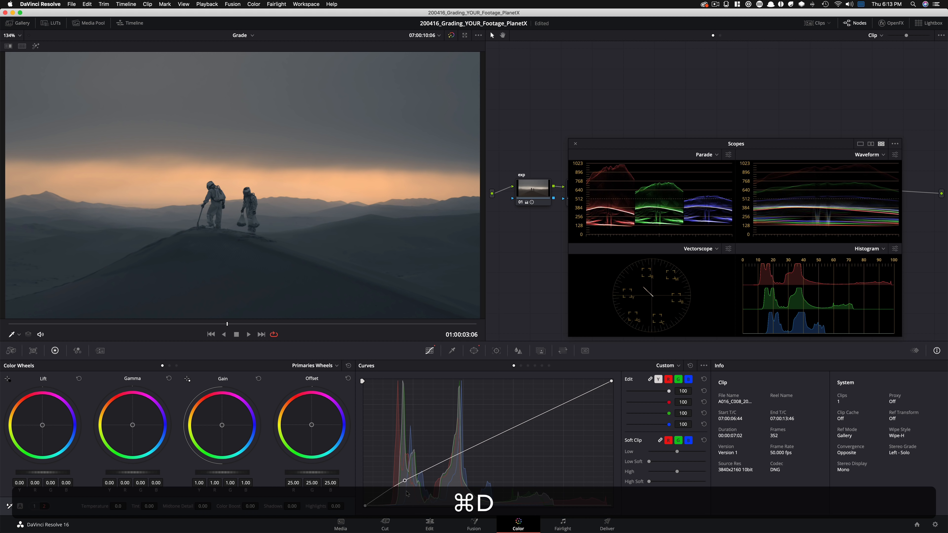
key("super+d")
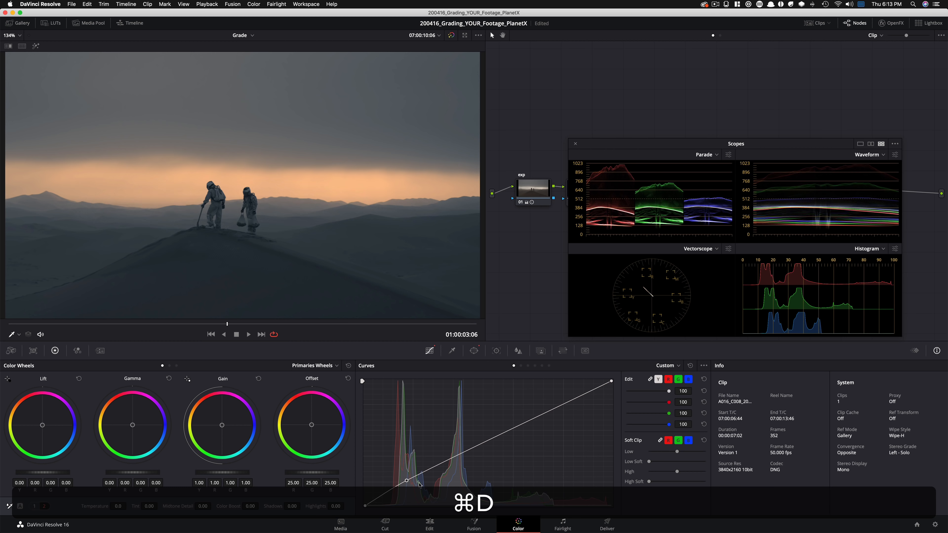
Soften the talent node's ellipse window to a Soft 1 value of 20.19, checking the node on and off.
left_click_drag(639, 145, 645, 96)
left_click(474, 350)
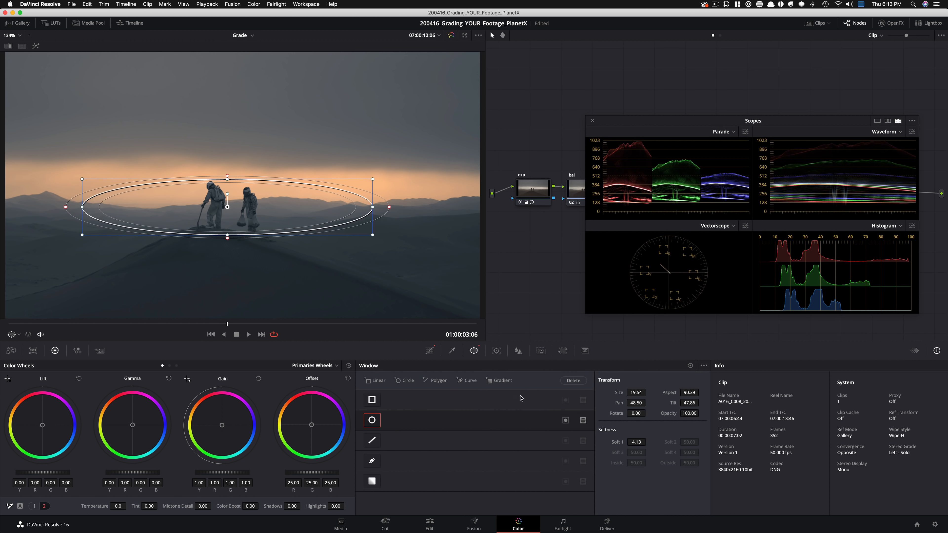
key("super+w")
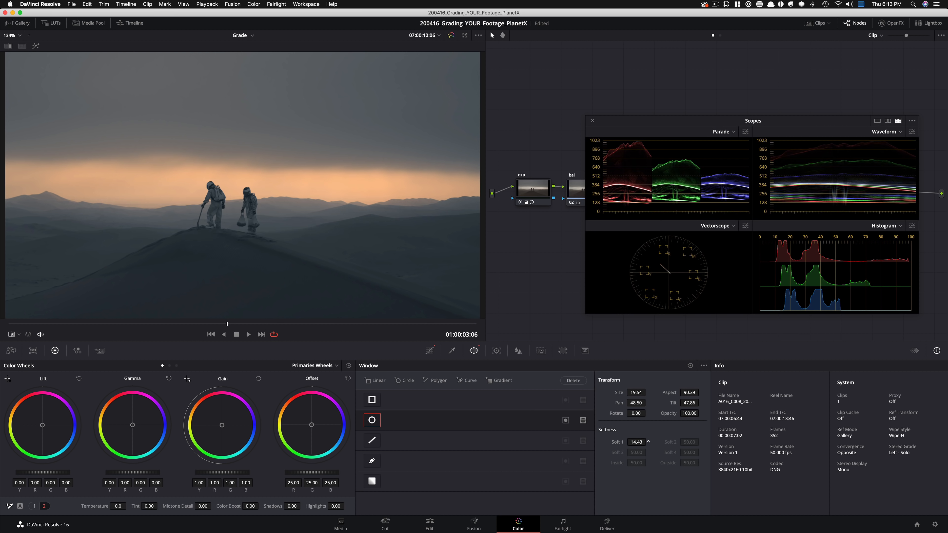
key("super+d")
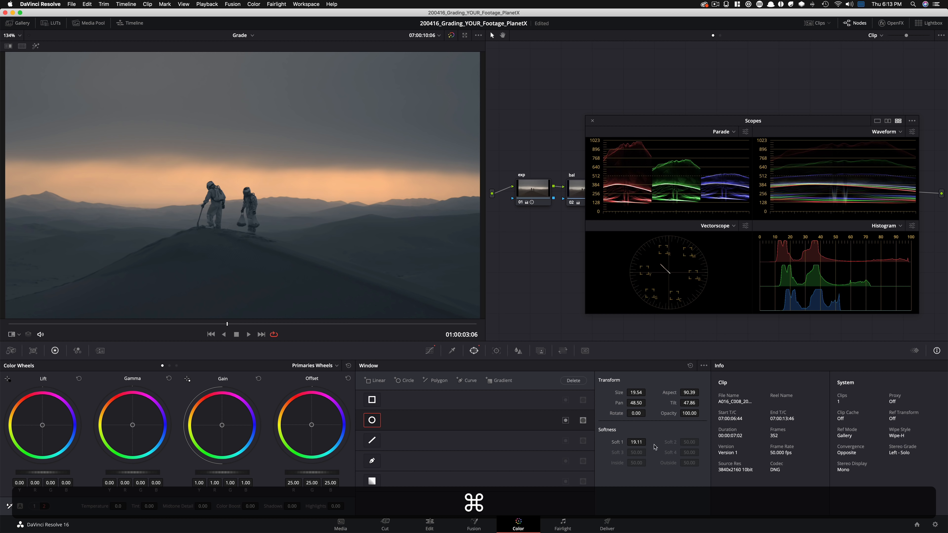
key("super+d")
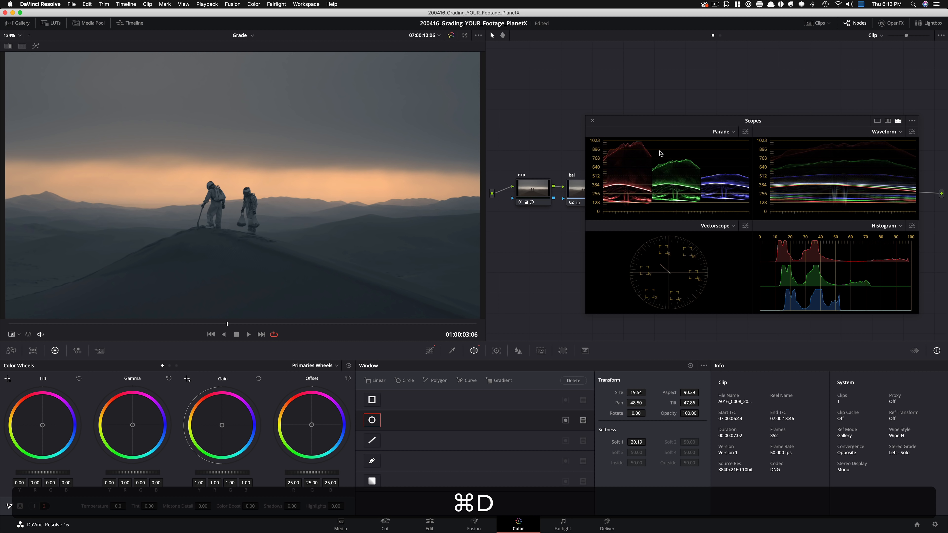
Compare the shot repeatedly with the talent node disabled and enabled to judge the lift on the astronauts.
left_click_drag(650, 121, 646, 283)
left_click_drag(663, 325, 676, 340)
key("super+d")
key("super+d")
key("super+d")
key("super+d")
key("super+d")
key("super+d")
key("super+d")
key("super+d")
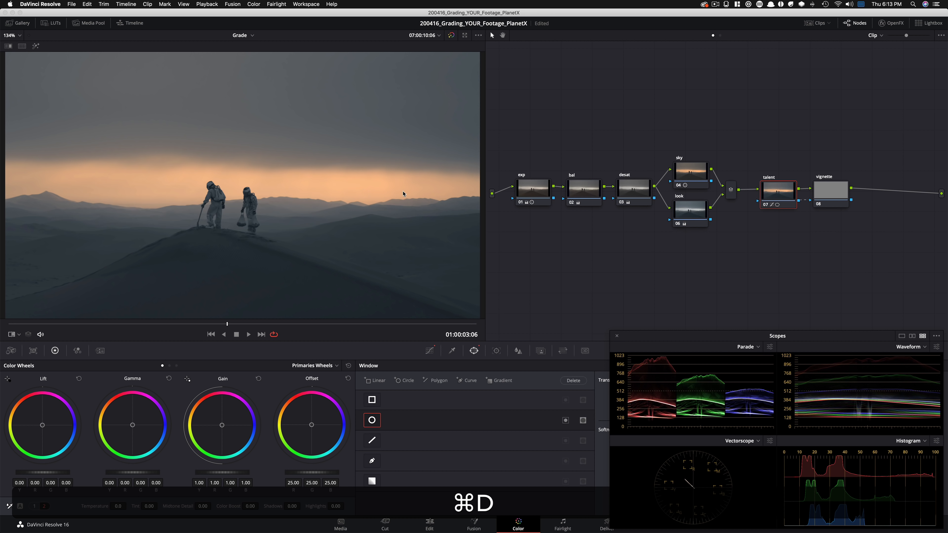
key("super+d")
key("super+d")
key("super+d")
key("super+d")
key("super+d")
key("super+d")
key("super+d")
key("super+d")
key("super+d")
key("super+d")
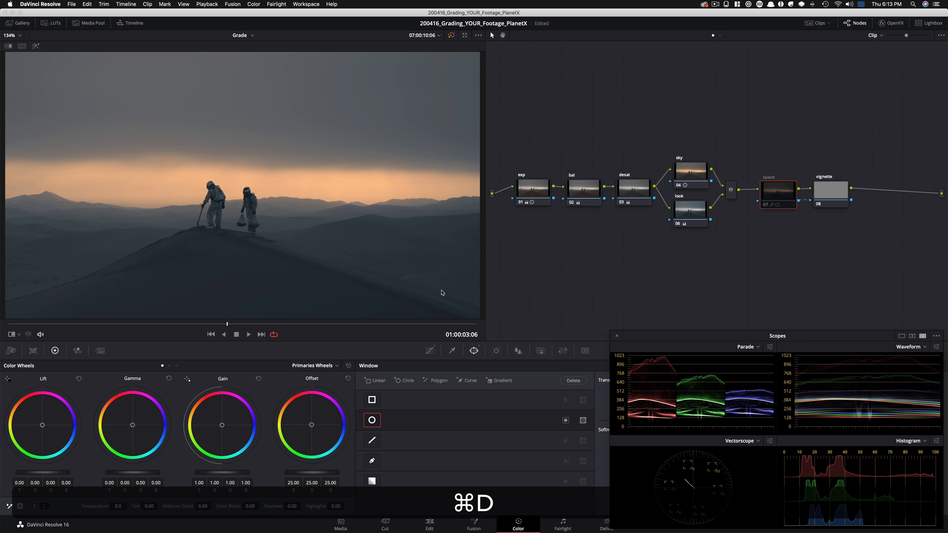
Limit the talent node to darker tones with a luminance qualifier at High 58.7 and H. Soft 8.8, previewing the selection in highlight view.
left_click(452, 351)
left_click_drag(678, 338, 612, 119)
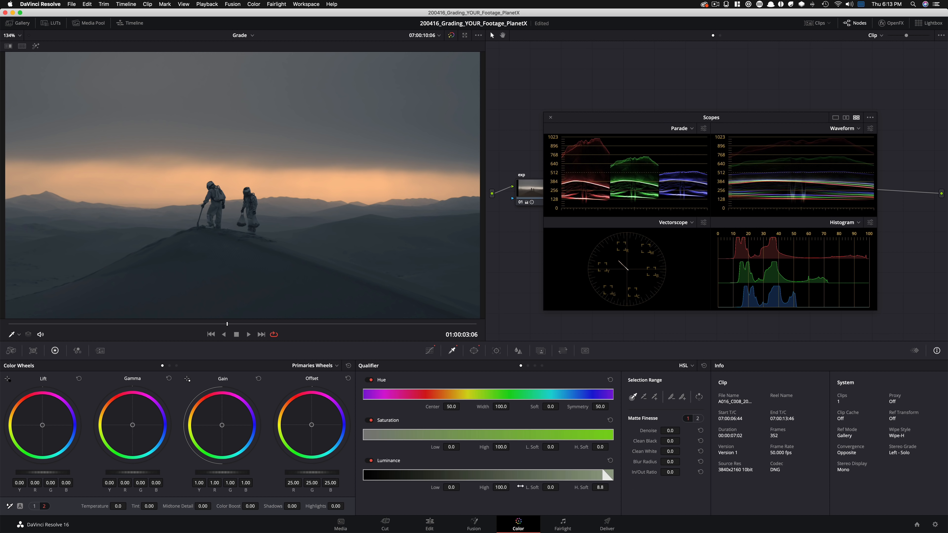
key("shift")
key("shift+h")
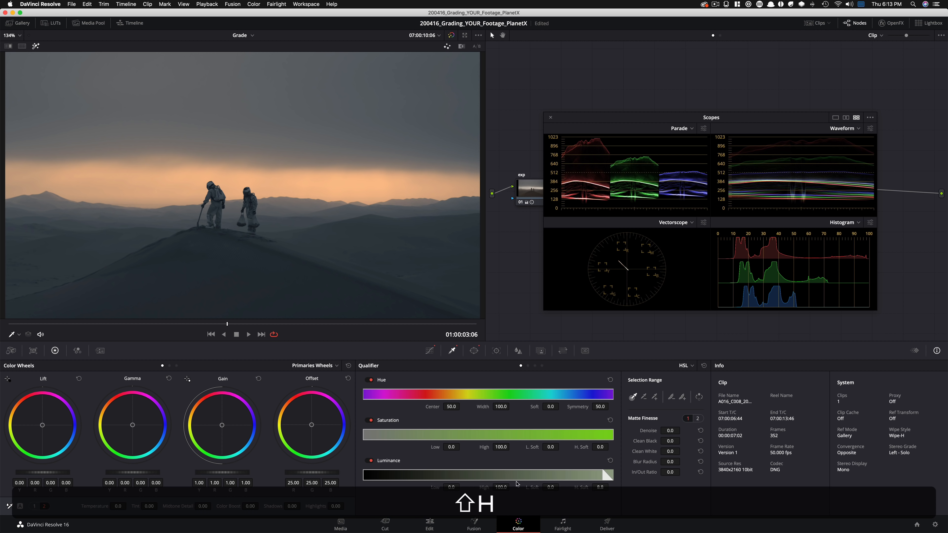
mouse_move(511, 488)
left_mouse_down()
mouse_move(489, 488)
mouse_move(510, 487)
left_mouse_up()
left_click_drag(607, 121, 679, 248)
key("super+d")
left_click_drag(512, 488, 510, 488)
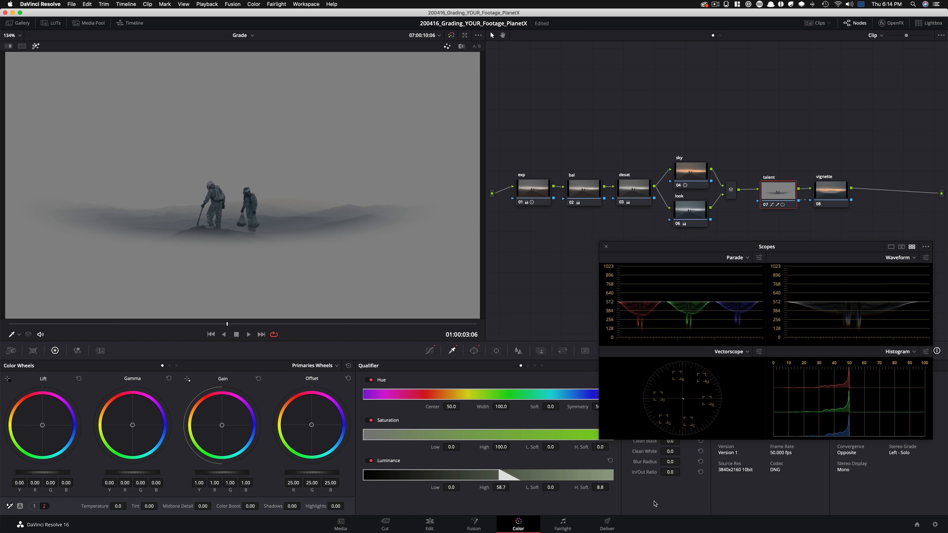
key("shift+h")
left_click_drag(681, 251, 691, 339)
Check the talent node's effect on and off at several frames across the shot.
key("super+d")
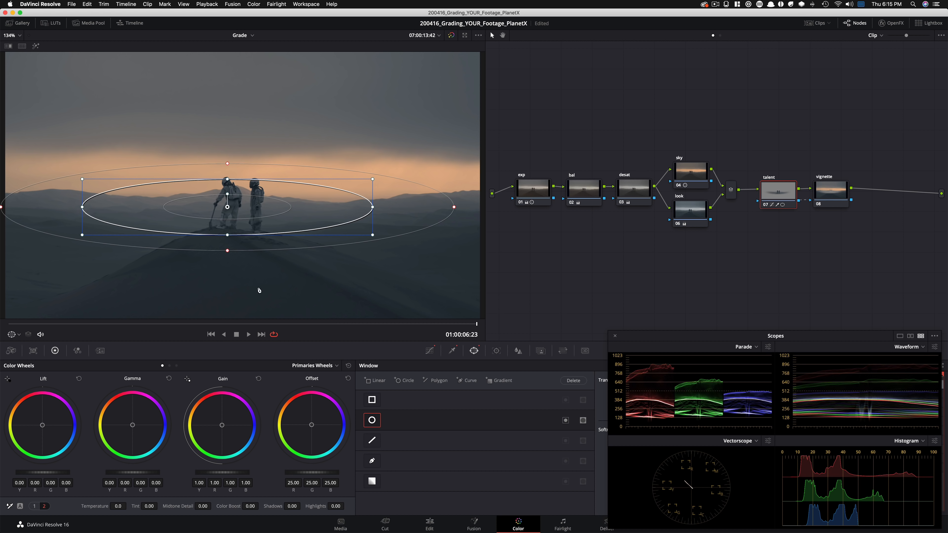
key("super+d")
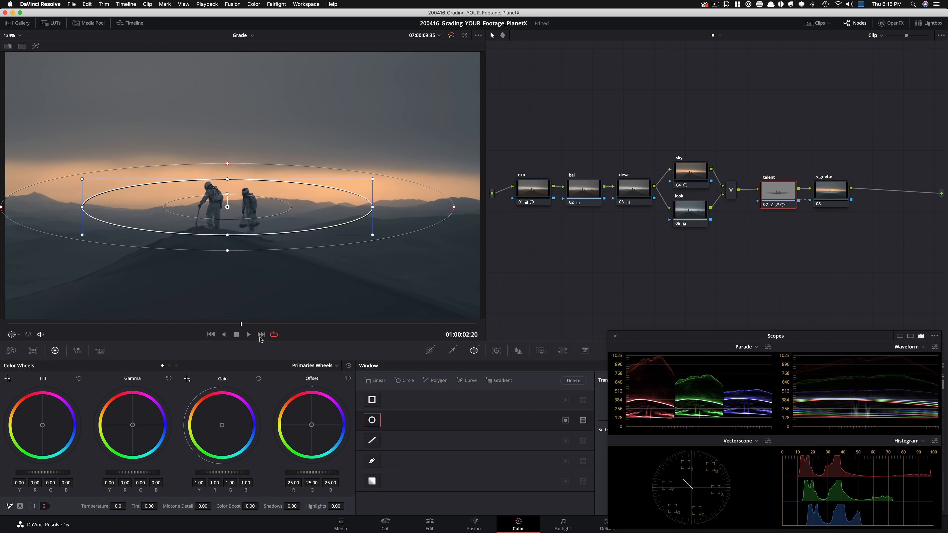
key("super+d")
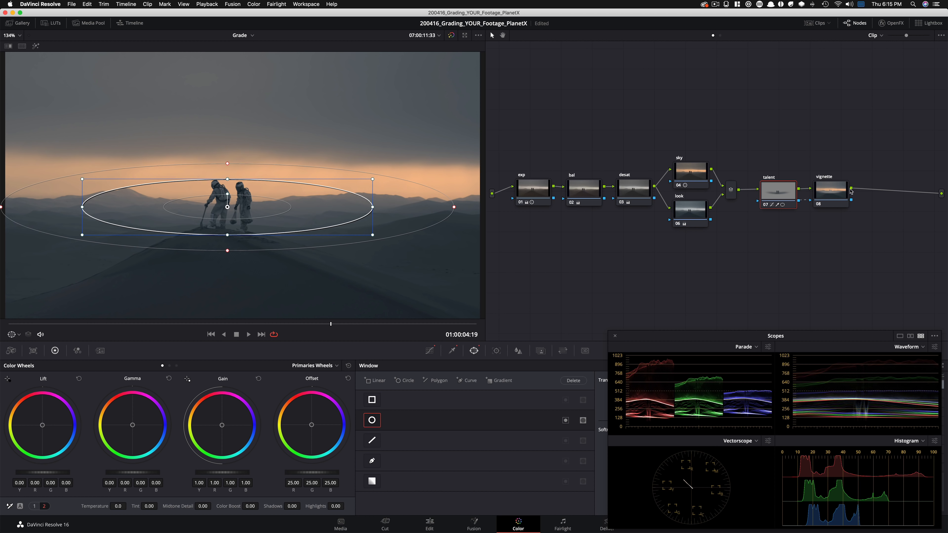
Darken the shadows on the vignette node by setting the Log Shadow wheel to -0.08 for R, G and B.
left_click(835, 194)
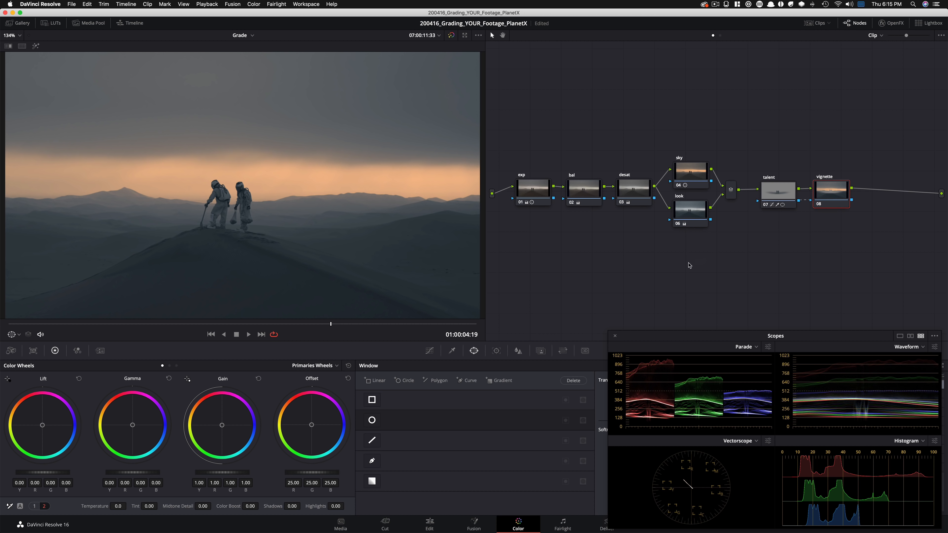
left_click_drag(287, 325, 227, 326)
key("alt+z")
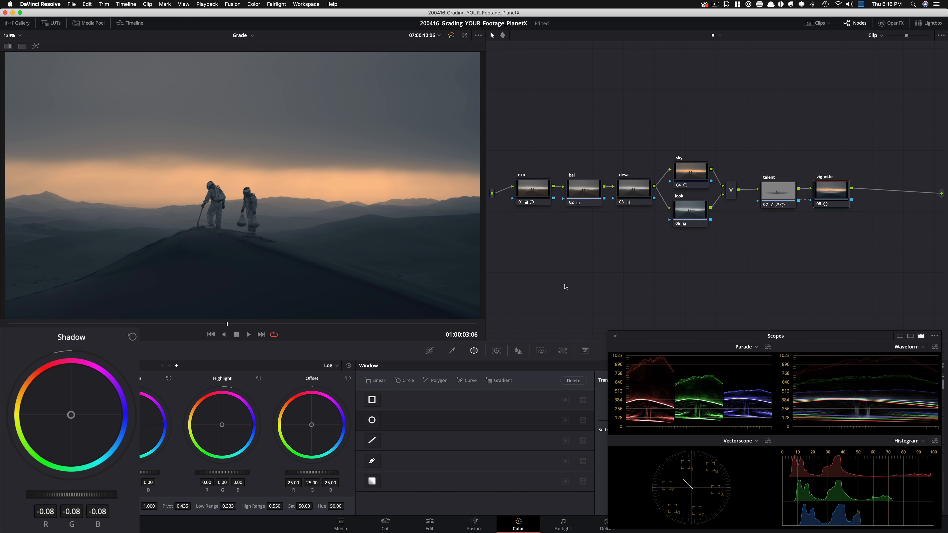
Compare the image repeatedly with the vignette node disabled and enabled to judge the deeper shadows.
key("super+d")
key("super+d")
key("super+d")
key("super+d")
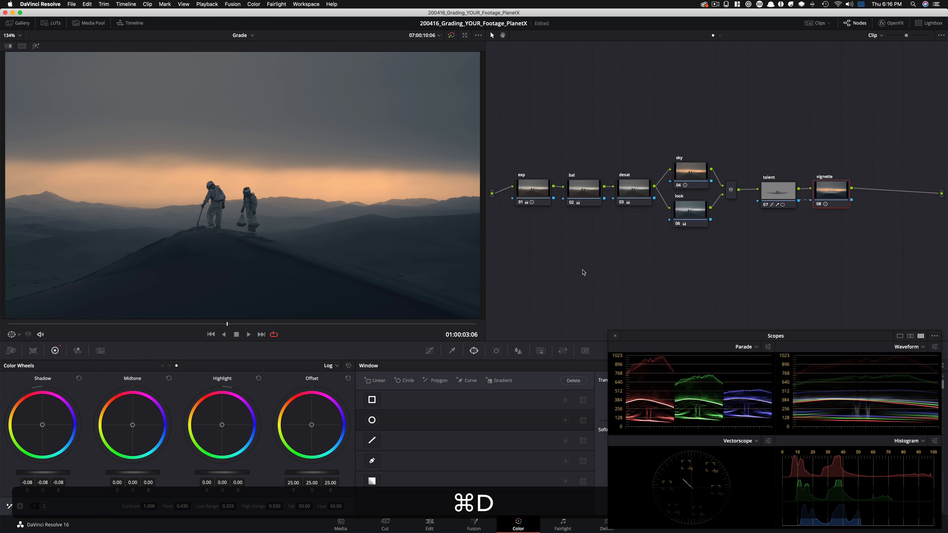
key("super+d")
key("super+d")
key("super+d")
key("super+d")
key("super+d")
key("super+d")
key("super+d")
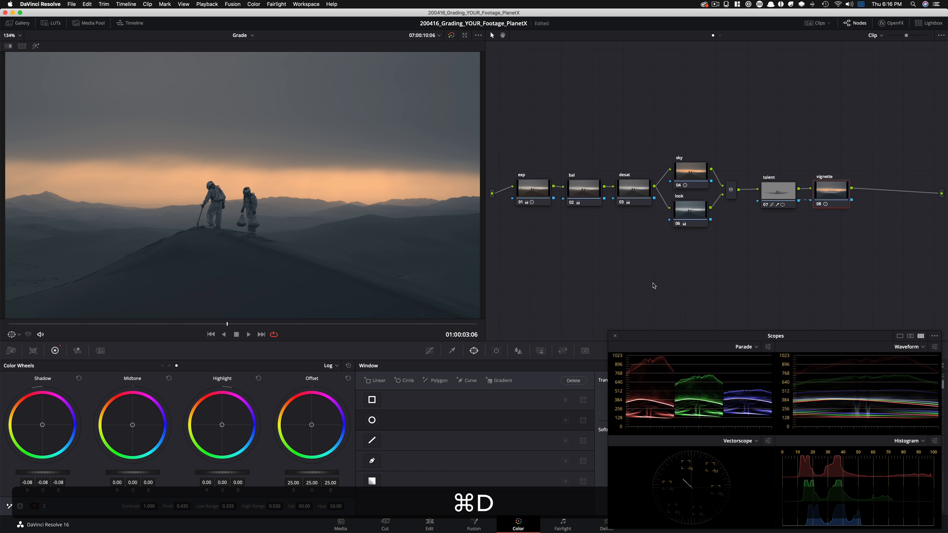
key("super+d")
Inspect the talent node's selection in highlight view at the shot's first frame.
left_click_drag(227, 324, 0, 337)
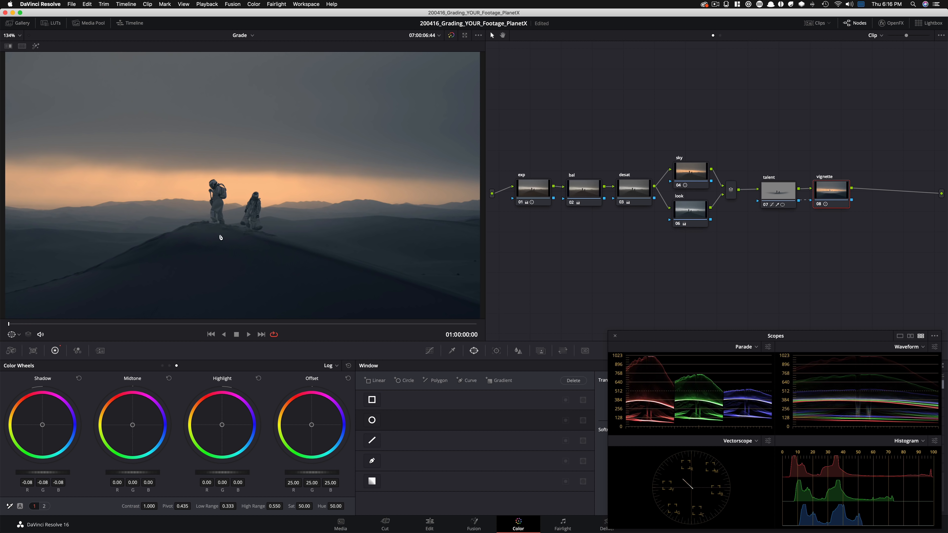
mouse_move(17, 326)
left_mouse_down()
mouse_move(142, 328)
mouse_move(1, 334)
left_mouse_up()
left_click(783, 200)
key("shift+h")
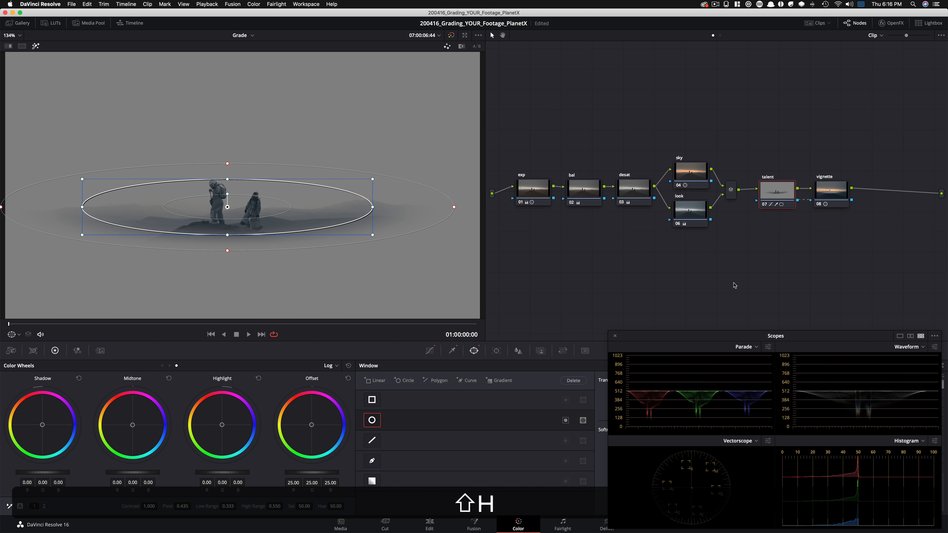
mouse_move(12, 326)
left_mouse_down()
mouse_move(180, 329)
mouse_move(1, 331)
left_mouse_up()
key("shift+h")
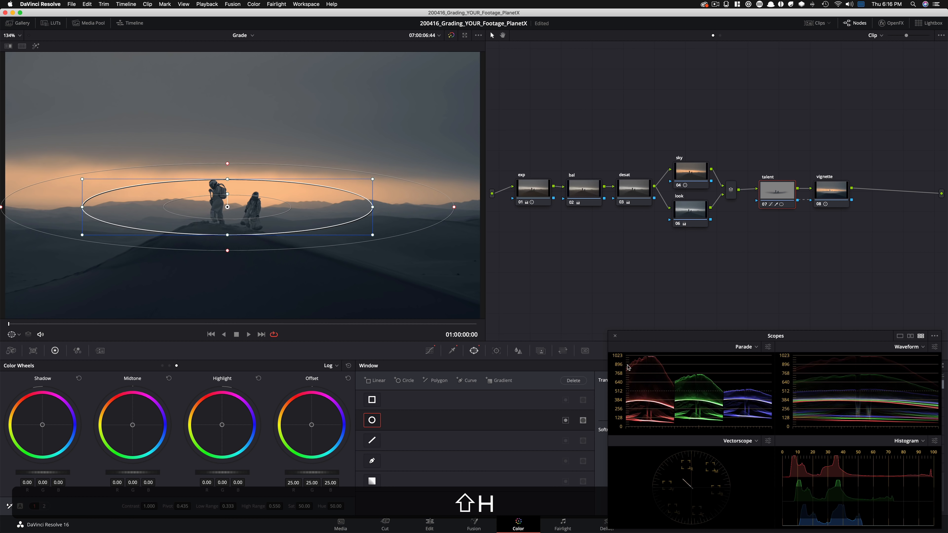
Increase the talent window's Soft 1 to 42.05 and compare the node on and off.
left_click_drag(669, 332, 636, 159)
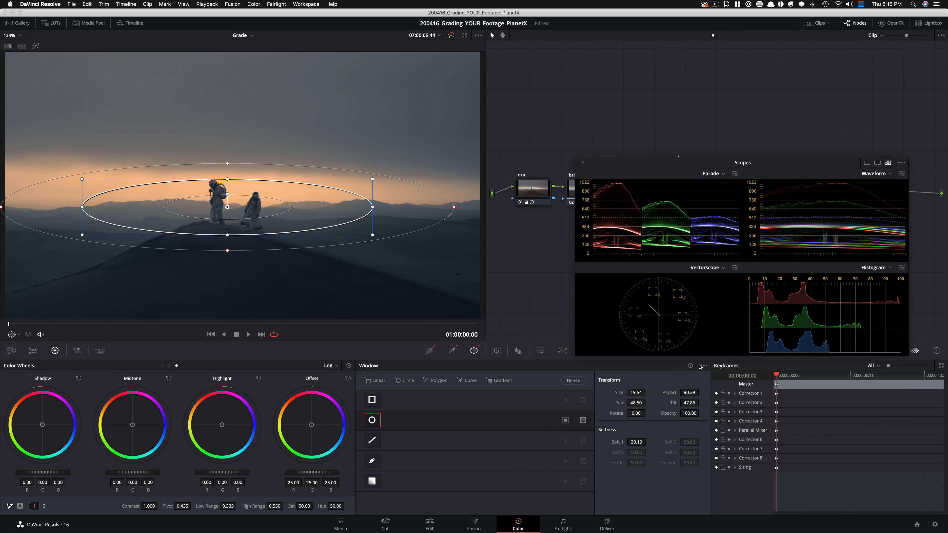
left_click_drag(634, 445, 661, 444)
key("super+d")
key("super+d")
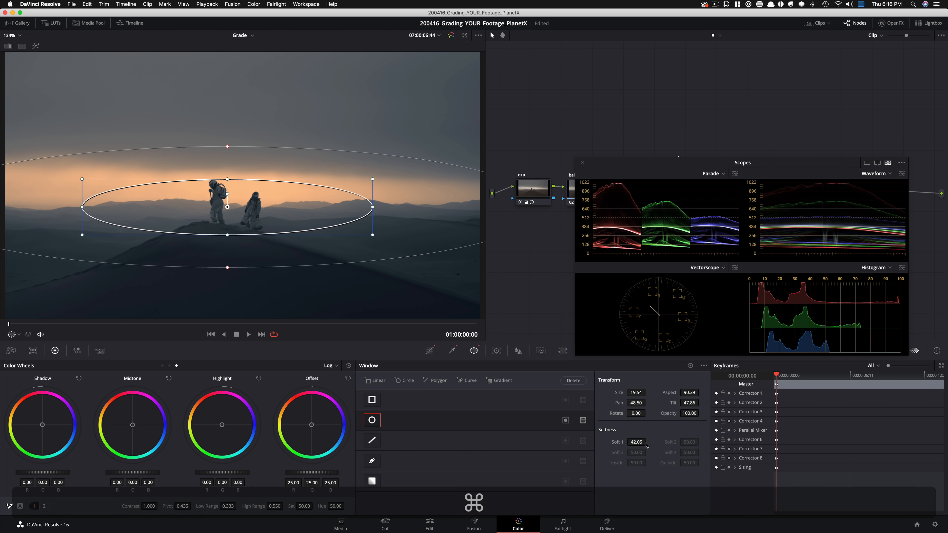
Set the talent window's Soft 1 to 78.97, adjust its size, and move the scopes clear of the node graph.
left_click_drag(647, 442, 834, 444)
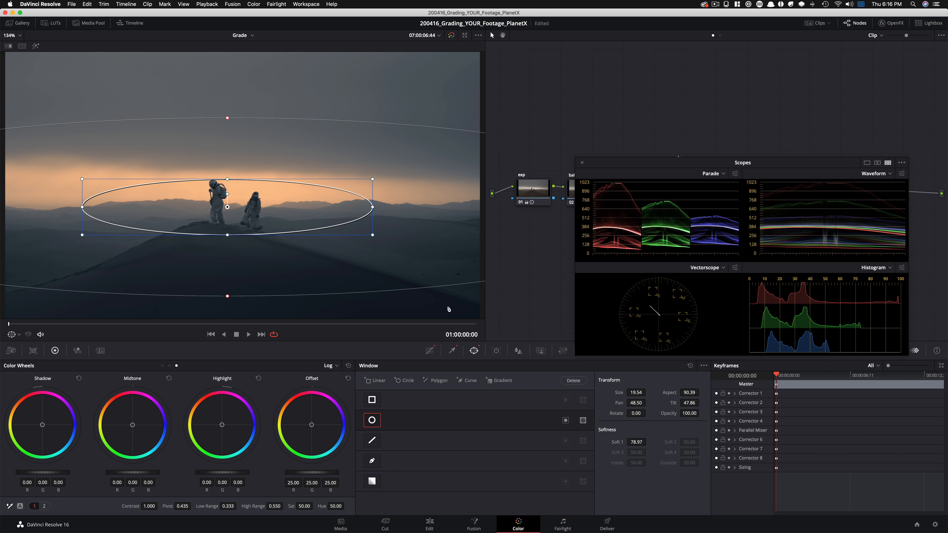
left_click_drag(630, 393, 675, 393)
left_click_drag(647, 164, 678, 355)
Set the vignette node's Log Shadow to -0.05 for R, G and B and compare the node off and on.
left_click(832, 194)
key("super+d")
key("super+d")
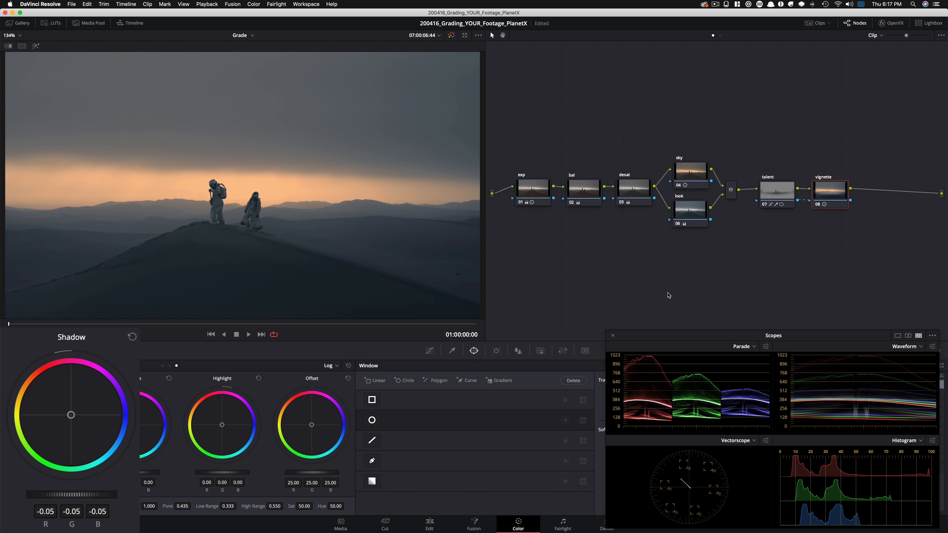
Compare the image with the talent and vignette nodes disabled and enabled together at different frames of the shot.
key("super+d")
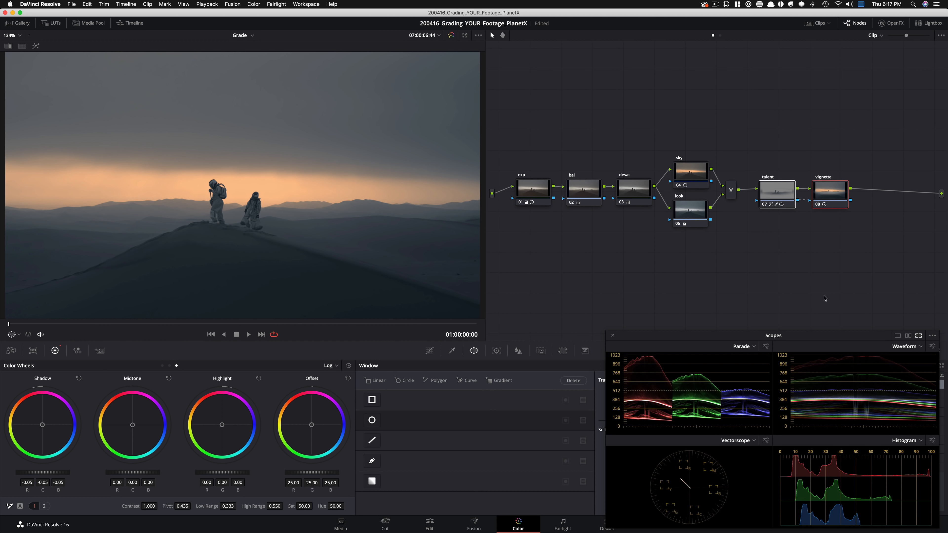
key("super+d")
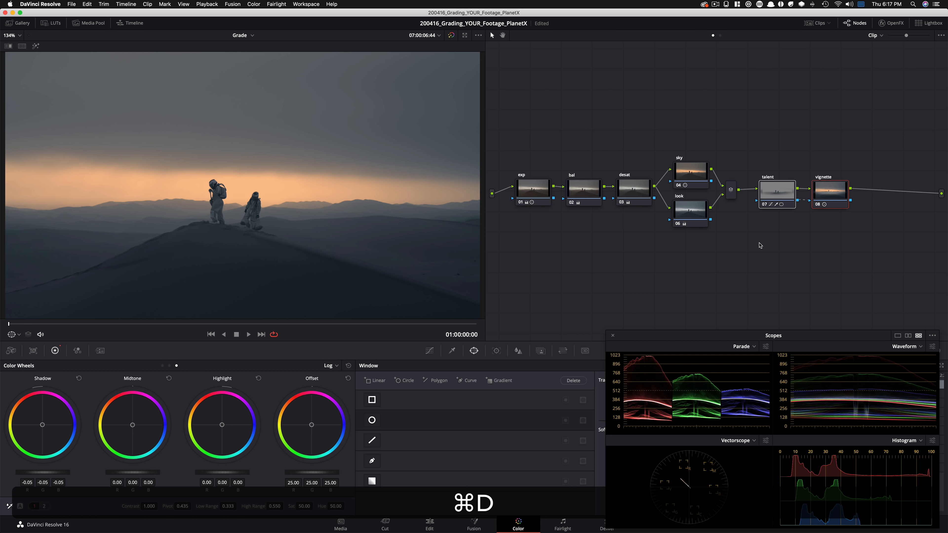
key("super+d")
key("super+d")
key("super+d")
key("super+d")
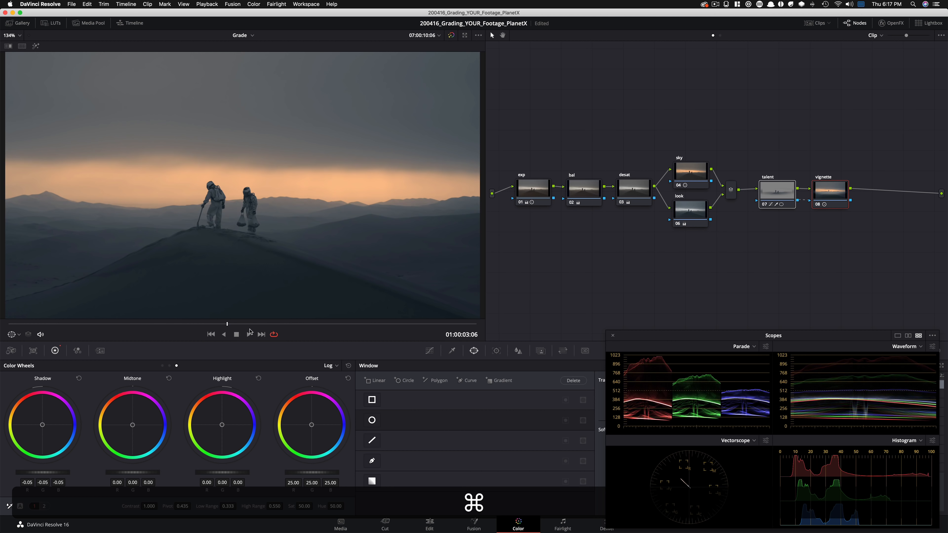
key("super+d")
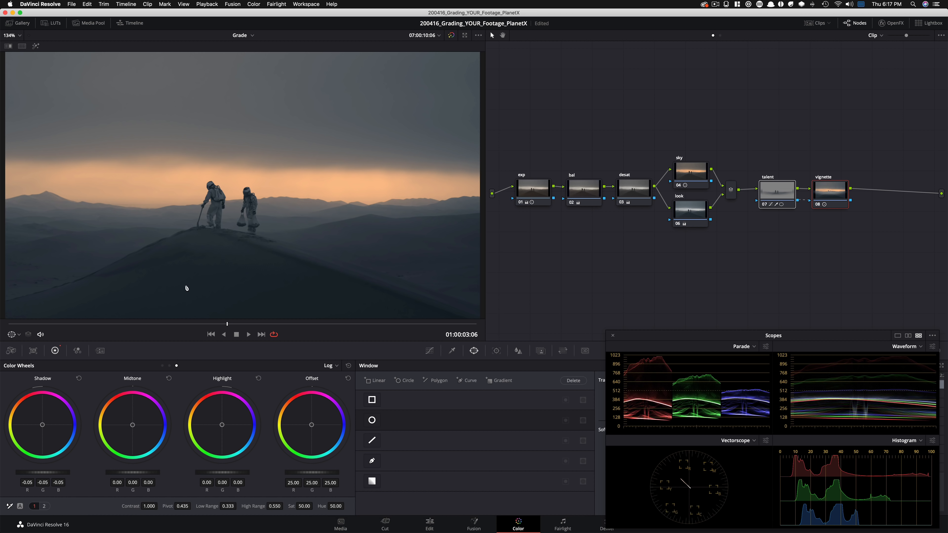
key("super+d")
left_click_drag(212, 324, 41, 324)
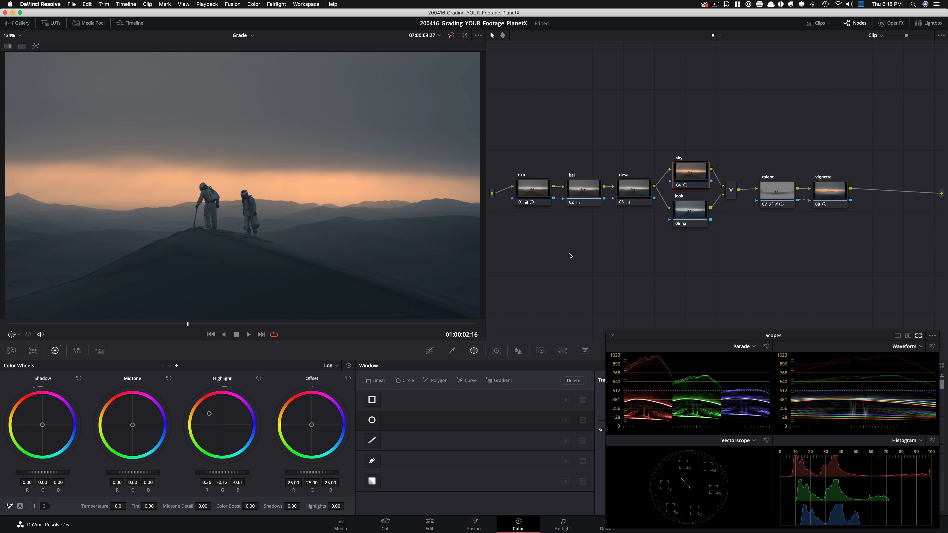
Reposition the talent node's elliptical window over the astronauts, adjusting it near the start of the clip.
left_click_drag(539, 196, 537, 199)
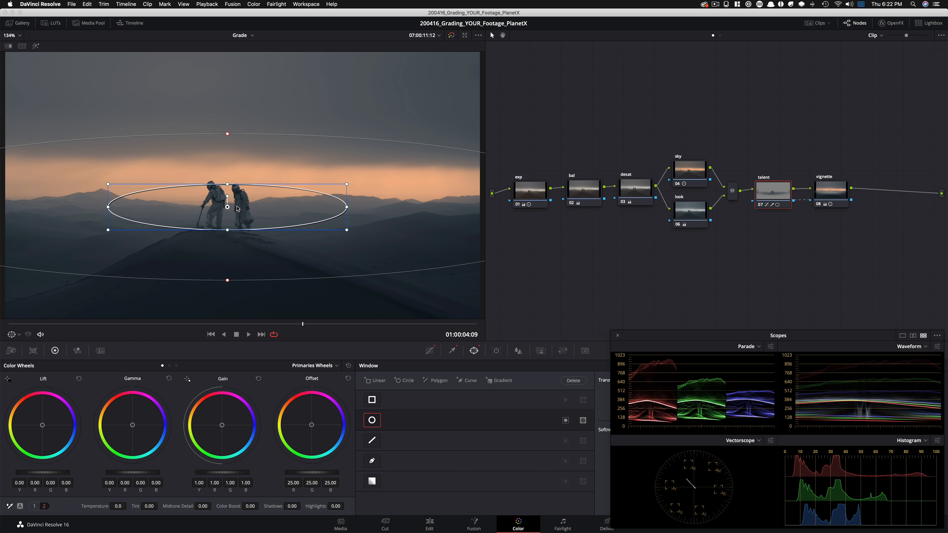
left_click_drag(230, 206, 230, 199)
left_click_drag(304, 326, 17, 331)
left_click_drag(232, 199, 219, 195)
Compare the repositioned talent window's effect with the node off and on near both ends of the clip.
key("super+d")
key("super+d")
left_click_drag(17, 325, 584, 341)
key("super+d")
key("super+d")
key("super+d")
key("super+d")
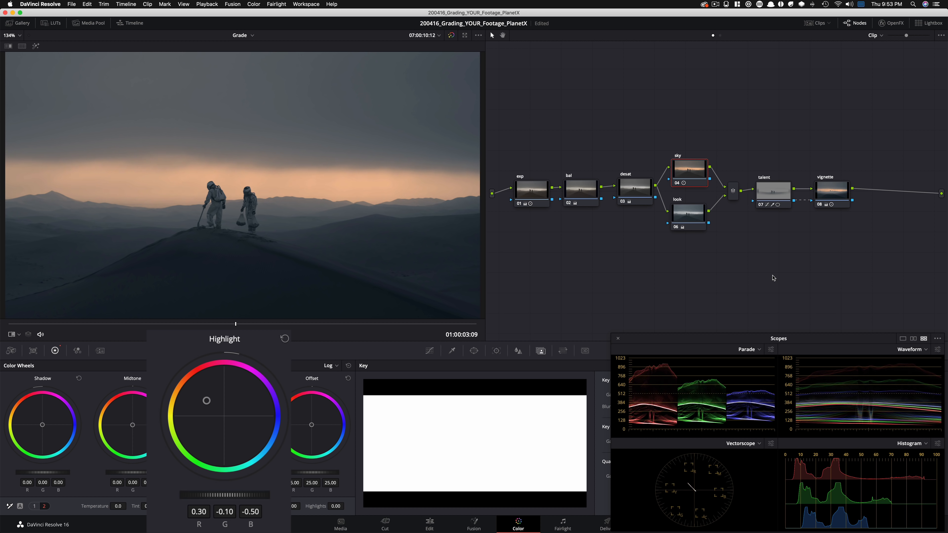
Set the sky node's Log Highlight wheel to R 0.30, G -0.09, B -0.52, comparing it with the previous setting.
key("super+d")
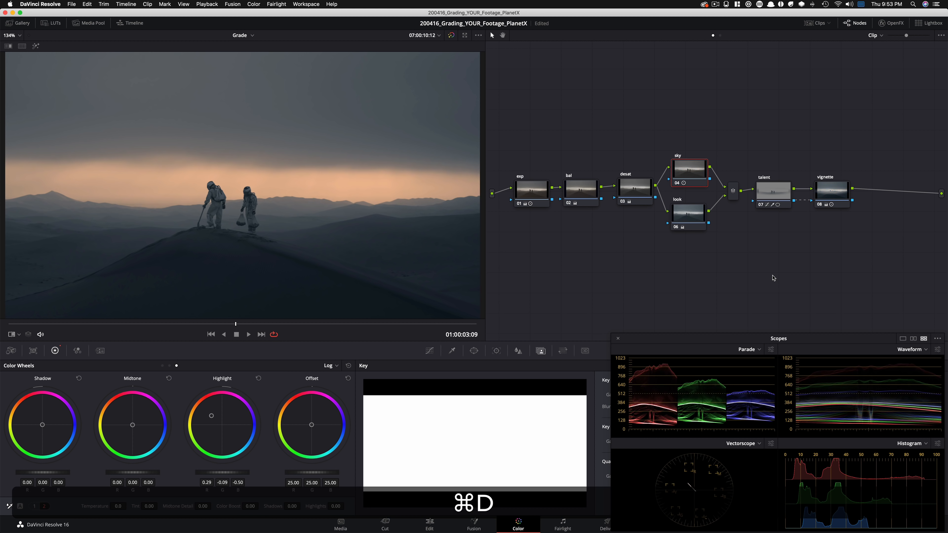
key("super+z")
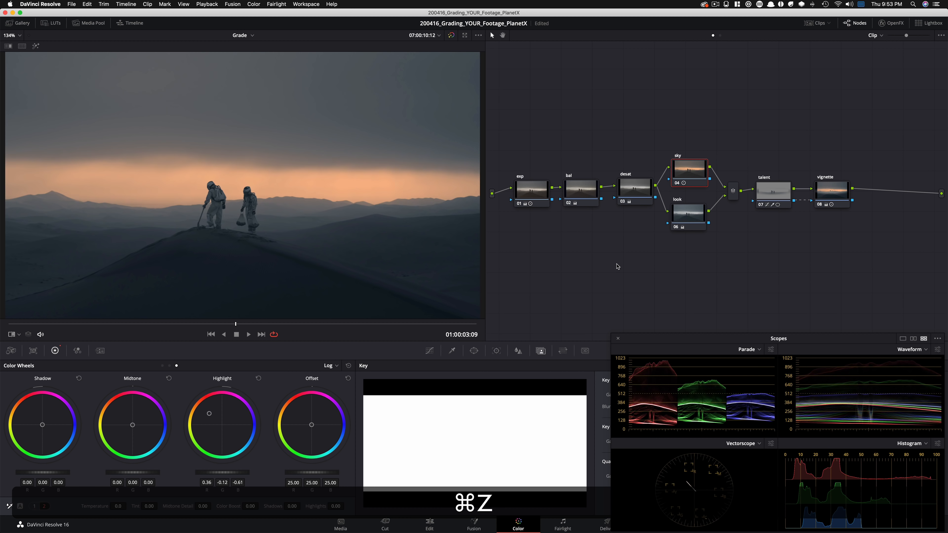
key("super+shift+z")
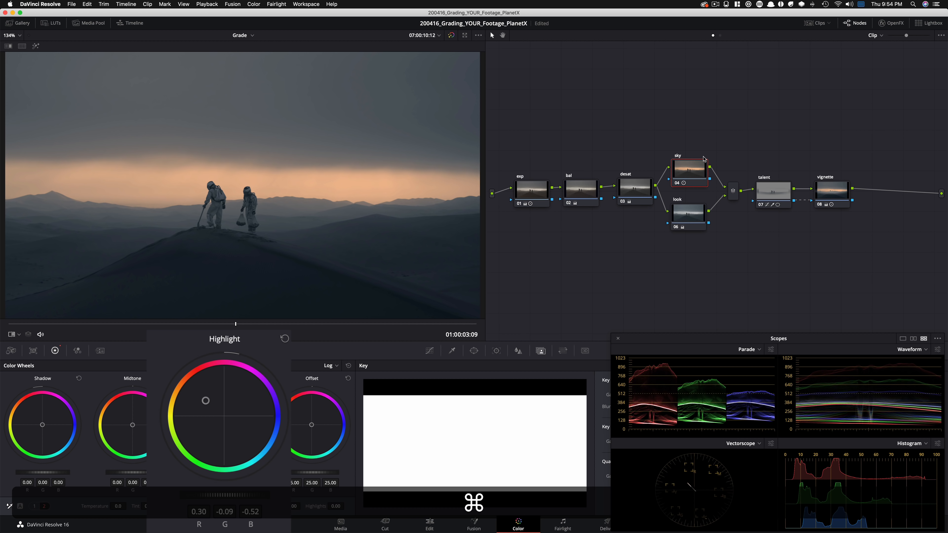
Cool the look node by setting Gamma to R -0.01, G 0.00, B 0.02 and compare it with the previous setting.
left_click(691, 224)
key("alt+z")
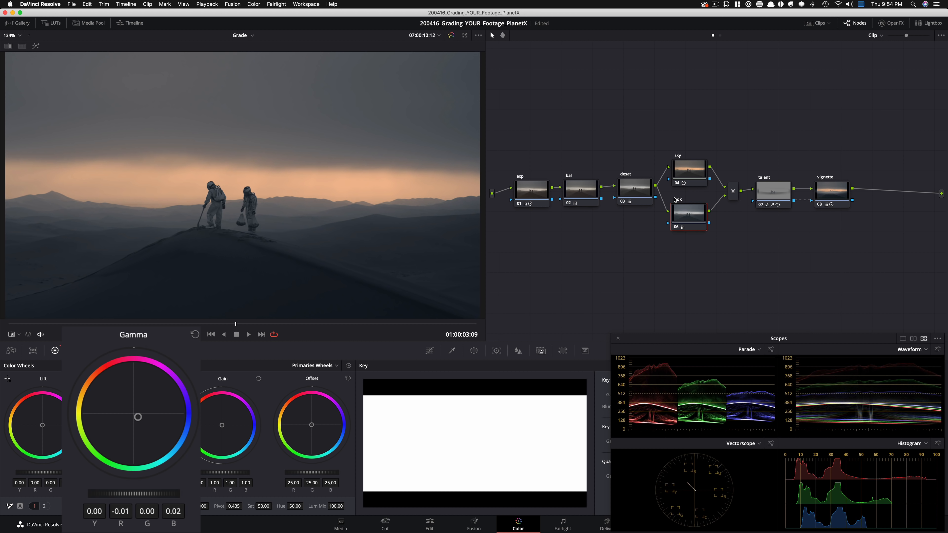
key("super+d")
key("super+z")
key("shift+super+z")
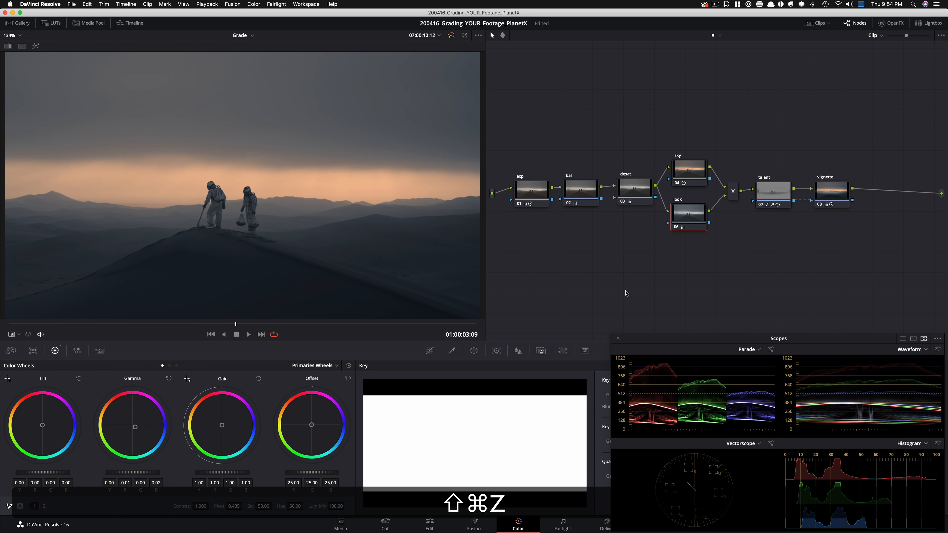
Compare the sky and look nodes off and on together, and review the sky node's Log wheel settings.
left_click(690, 170, "shift")
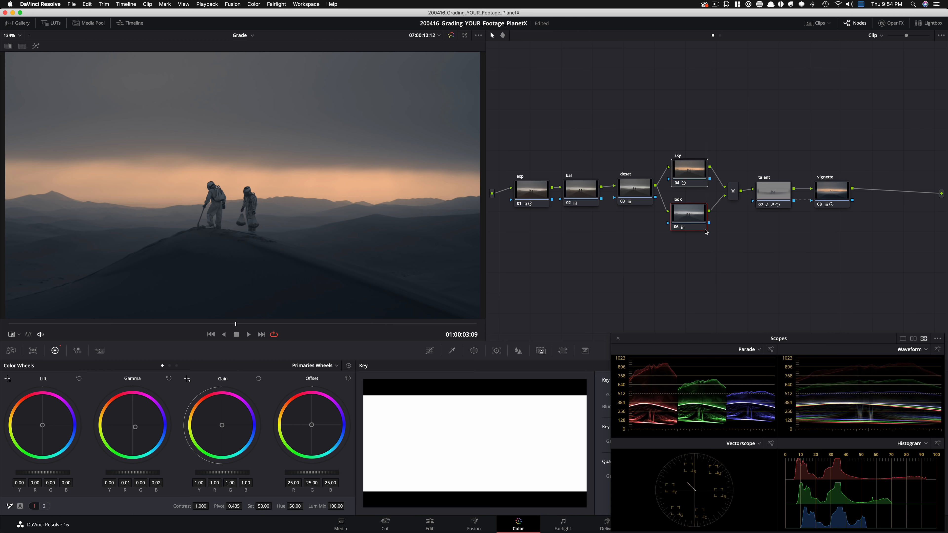
key("super+d")
key("super+d")
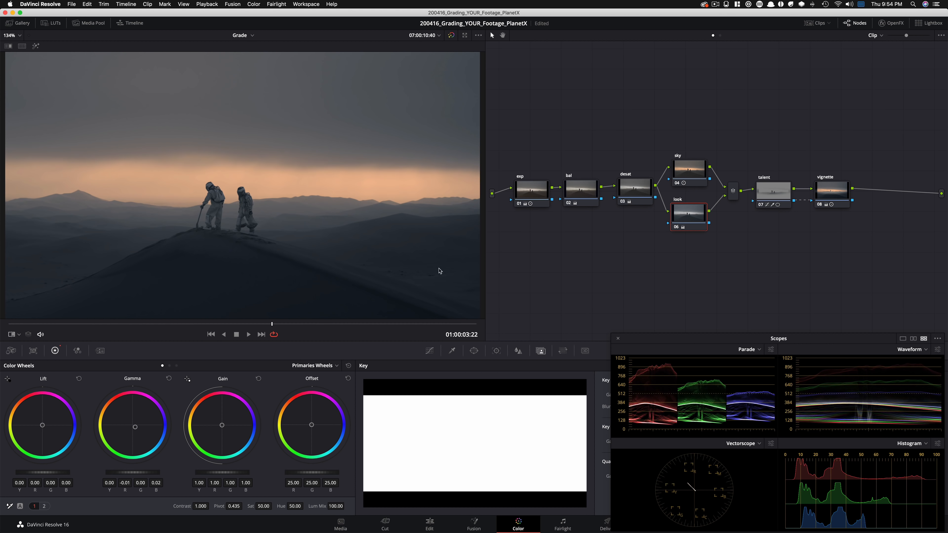
left_click(682, 172)
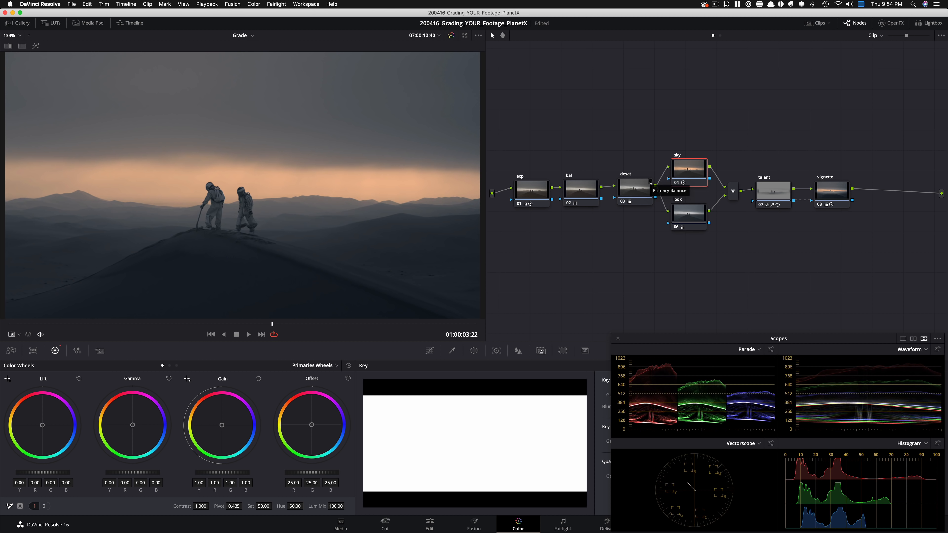
key("alt+z")
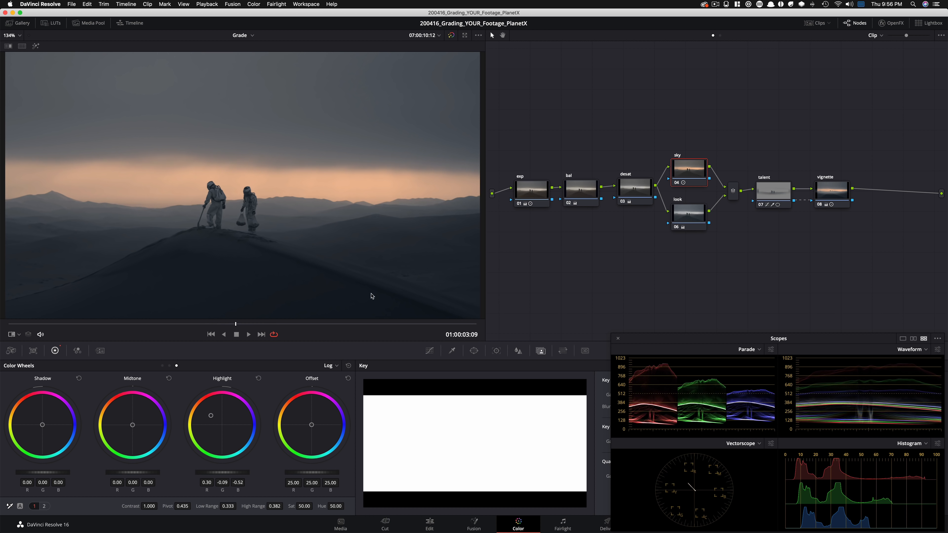
mouse_move(242, 324)
left_mouse_down()
mouse_move(64, 329)
mouse_move(477, 333)
mouse_move(236, 335)
left_mouse_up()
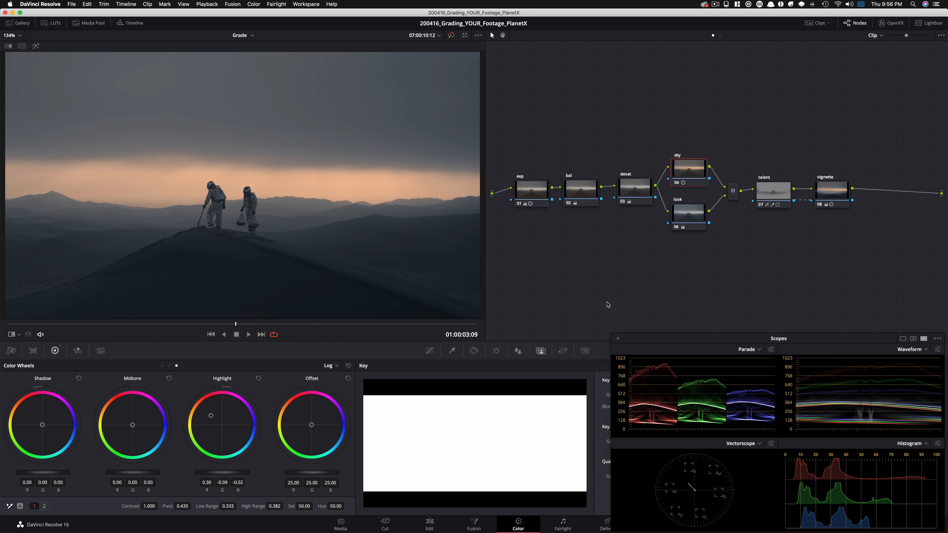
Select both parallel nodes, sky and look, and toggle them repeatedly to judge their combined color against the desaturated base.
left_click_drag(669, 137, 722, 239)
key("super+d")
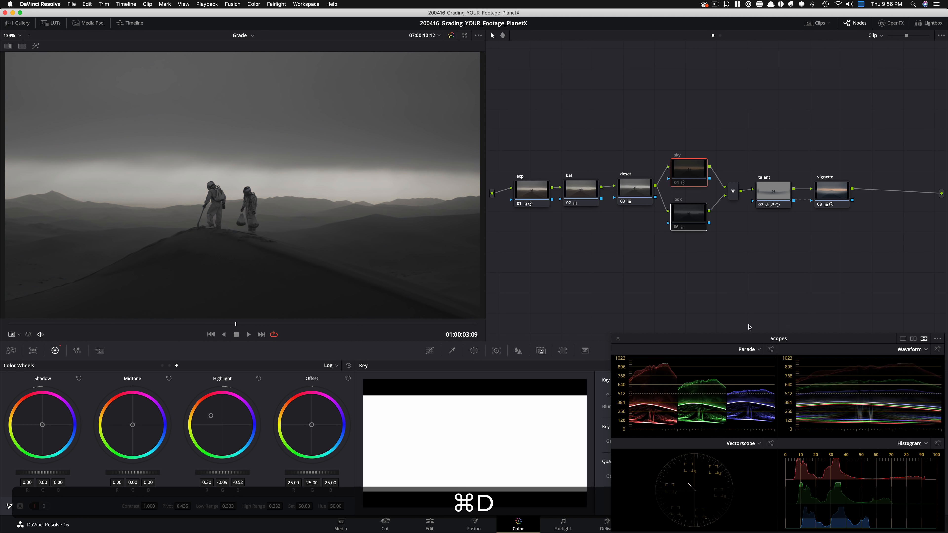
key("super+d")
key("super+d")
key("super+d")
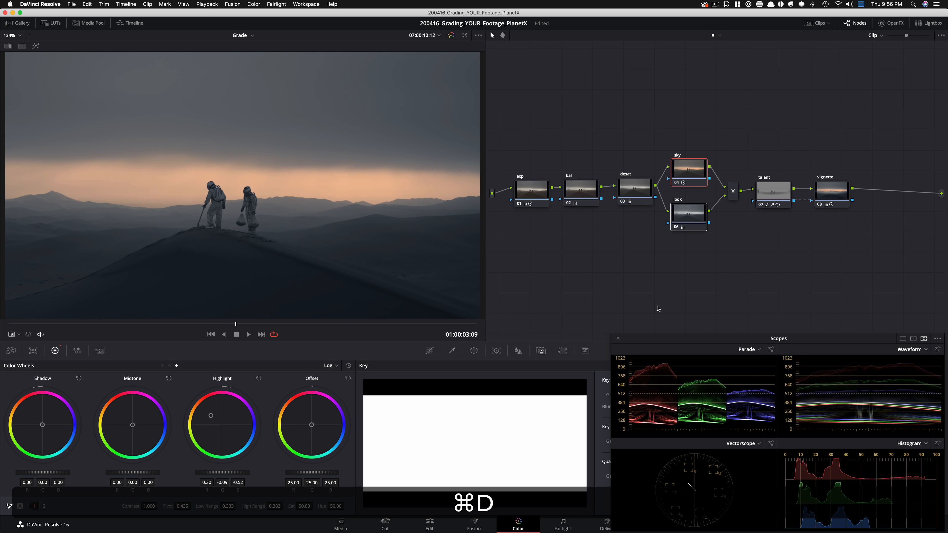
key("shift+d")
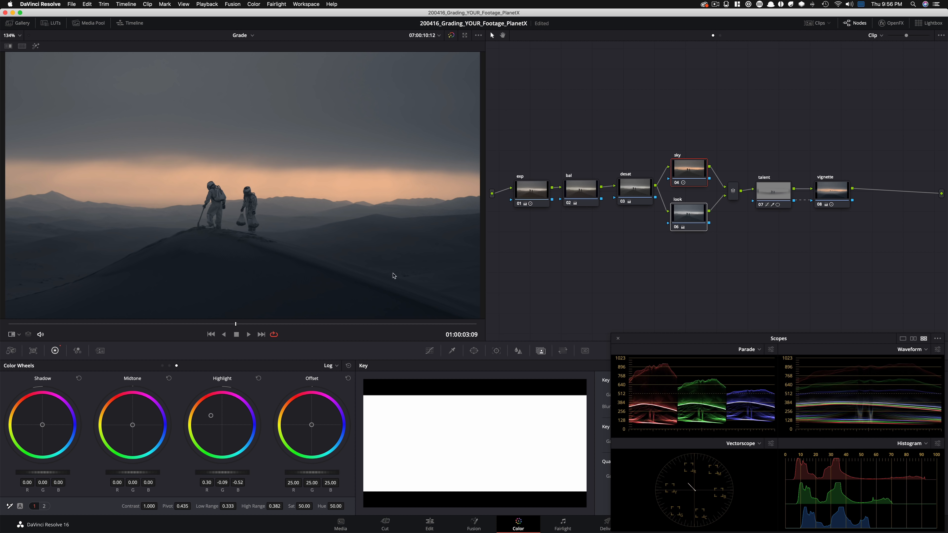
Disable all the grading nodes at once to return the shot to its ungraded image.
left_click_drag(528, 131, 889, 240)
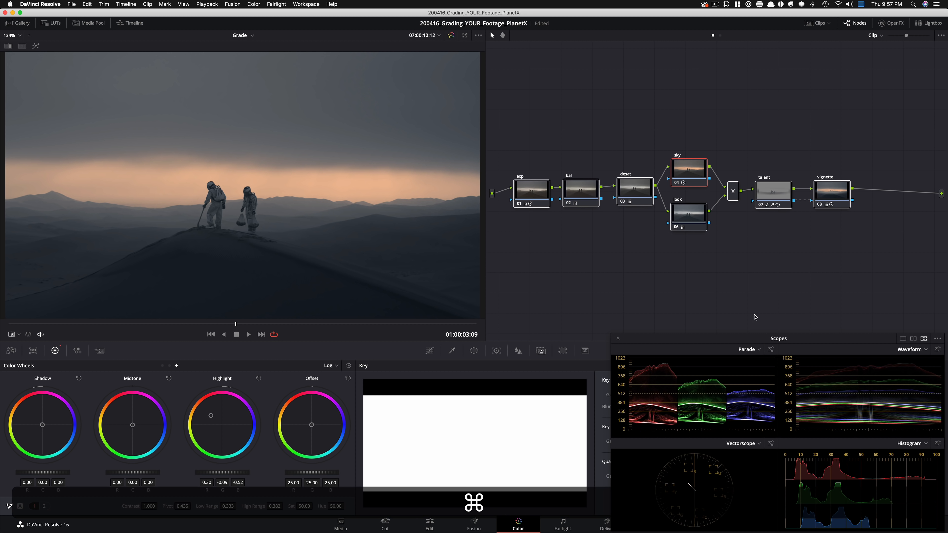
key("super+d")
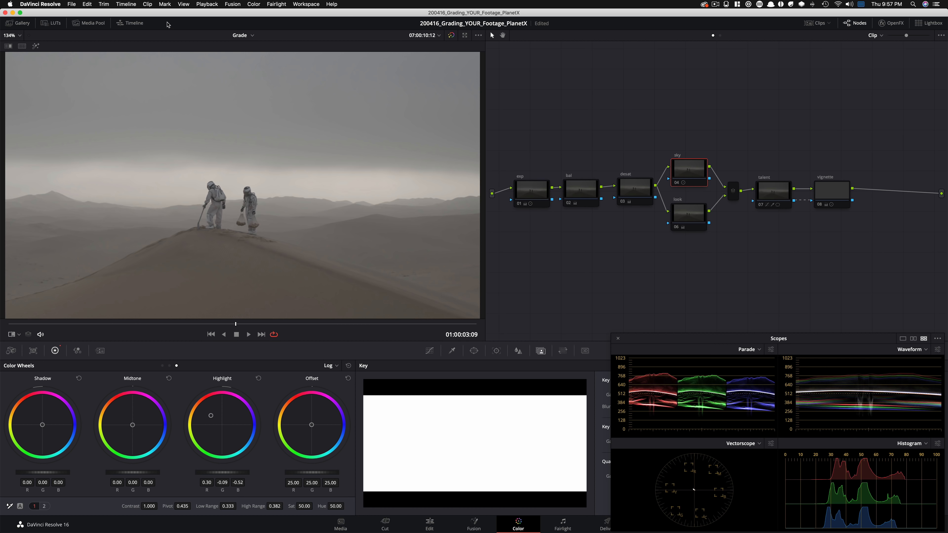
Compare the ungraded image with the reference still and examine the clip's Camera Raw settings before returning to the color wheels.
key("super+w")
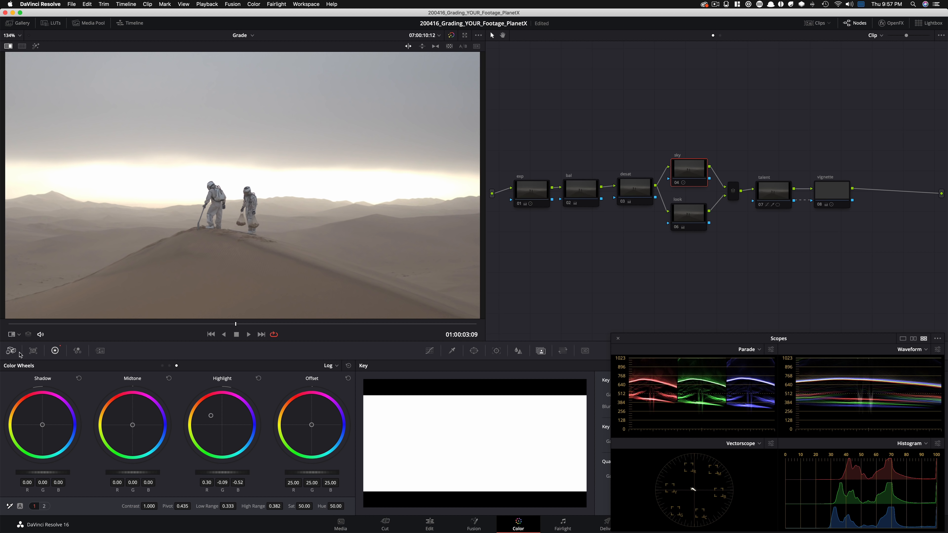
left_click(11, 350)
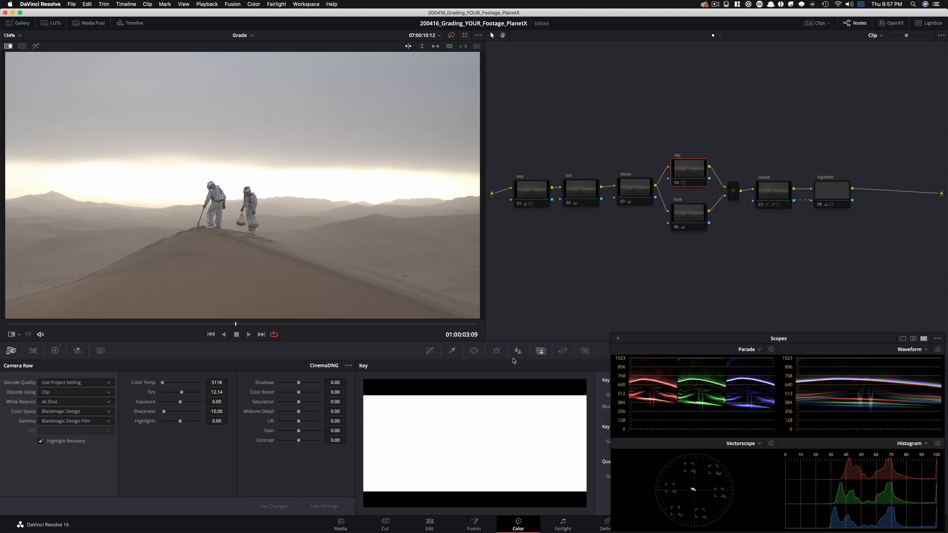
key("super+w")
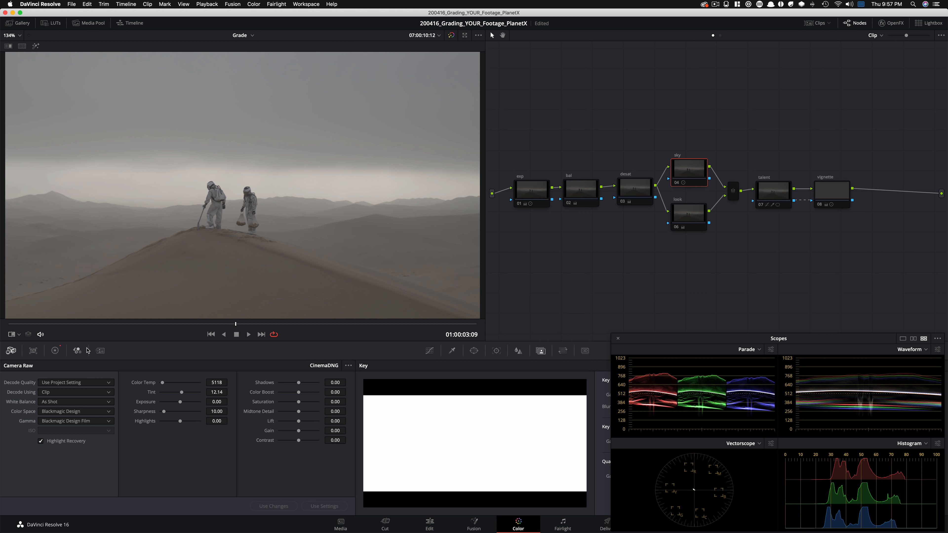
left_click(55, 351)
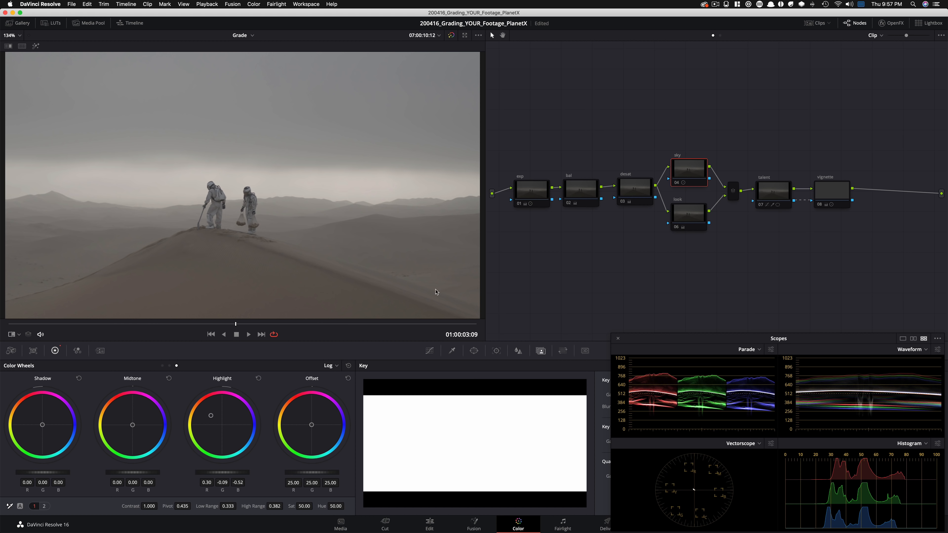
Re-enable the exp node, and toggle the bal node to compare the color balance off and on.
left_click(528, 191)
key("super+d")
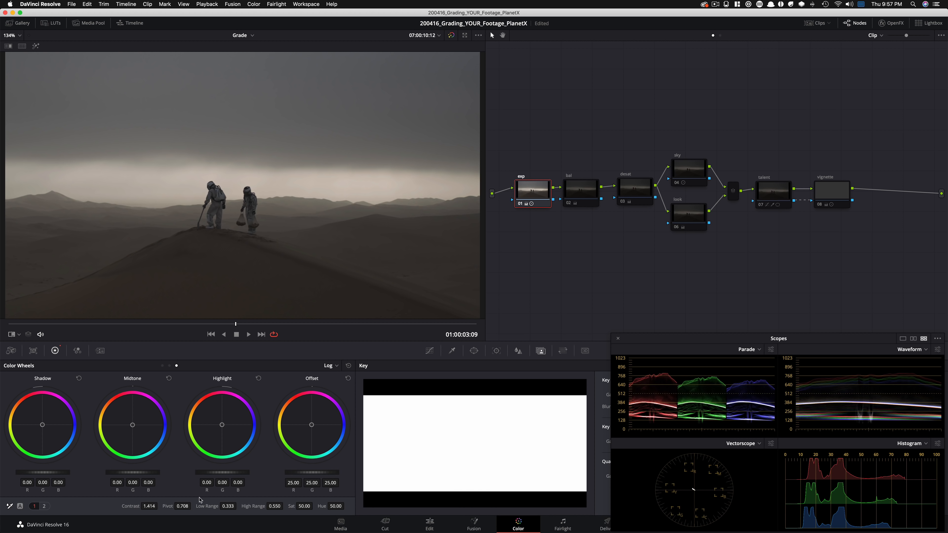
left_click(586, 196)
key("cmd+d")
key("super+d")
key("super+d")
key("super+d")
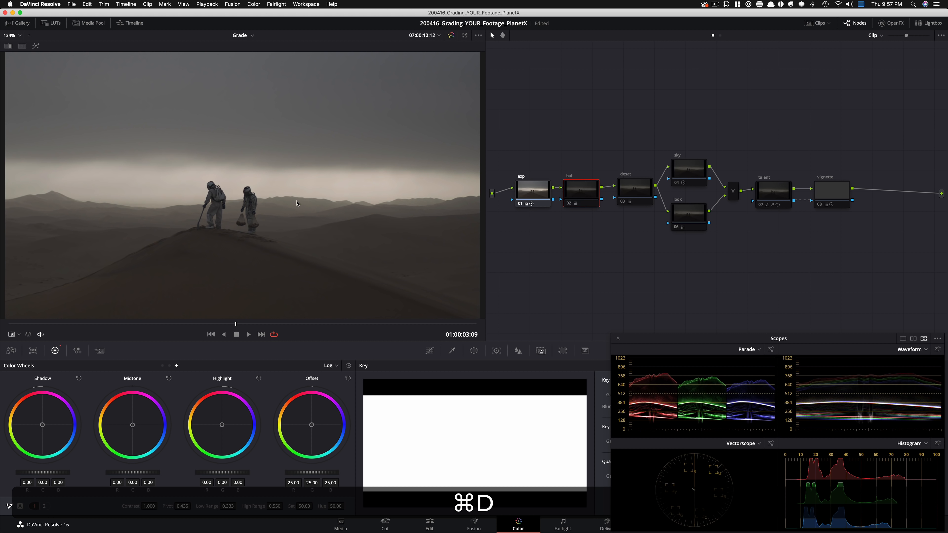
Re-enable the desat and sky nodes, toggling the sky node to compare the warm horizon off and on.
left_click(639, 191)
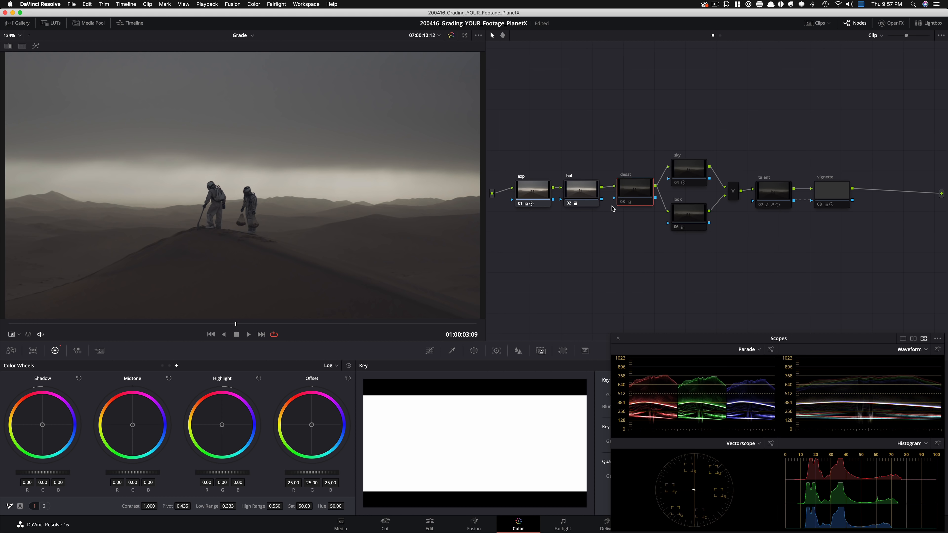
key("super+d")
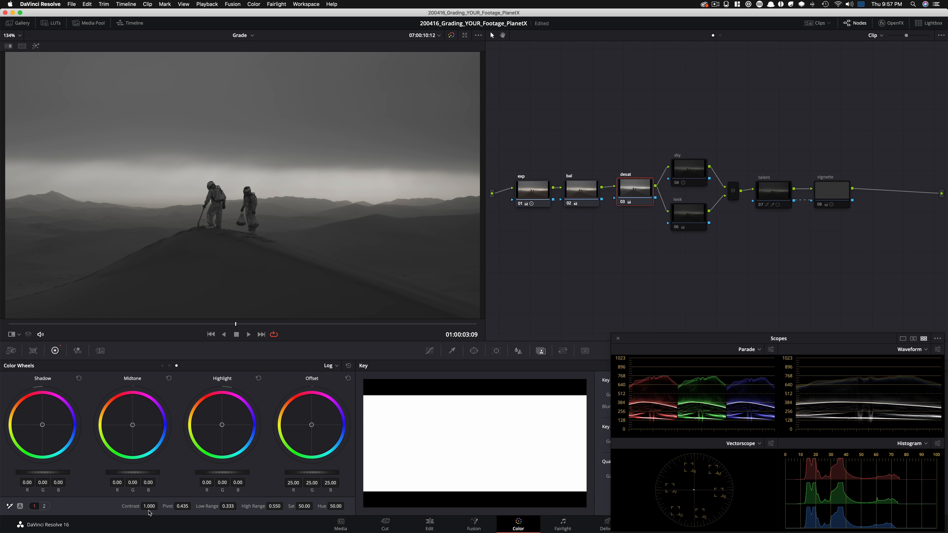
left_click(698, 176)
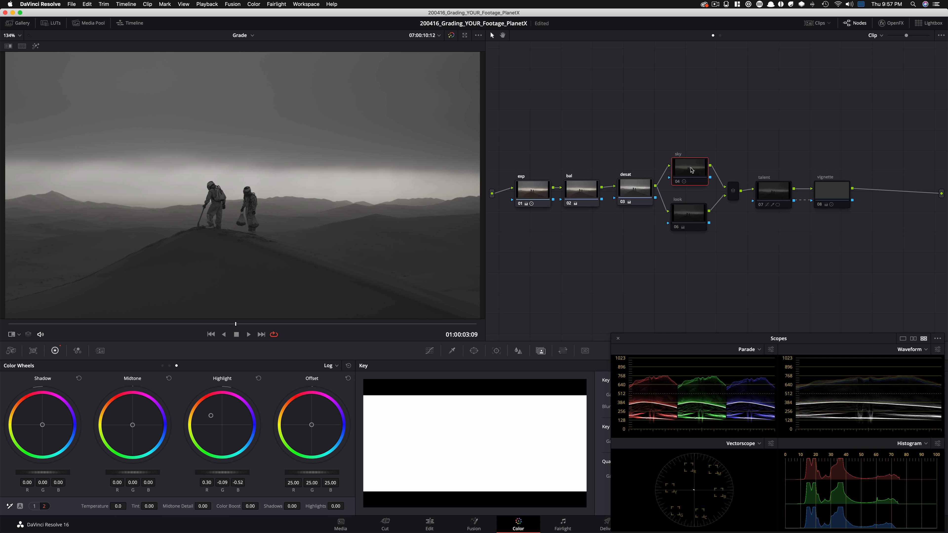
key("super+d")
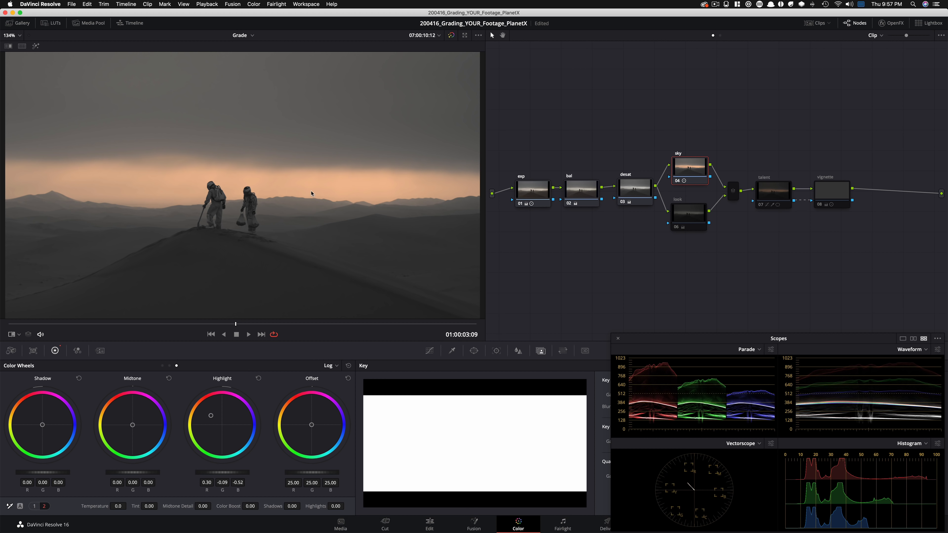
key("super+d")
key("super+d")
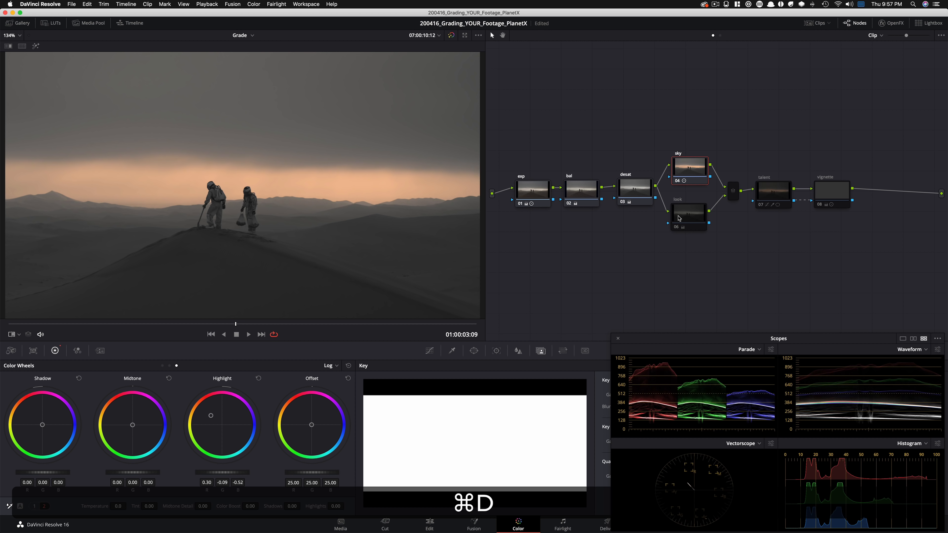
Re-enable the look node and show its primary color wheels.
left_click(690, 216)
key("super+d")
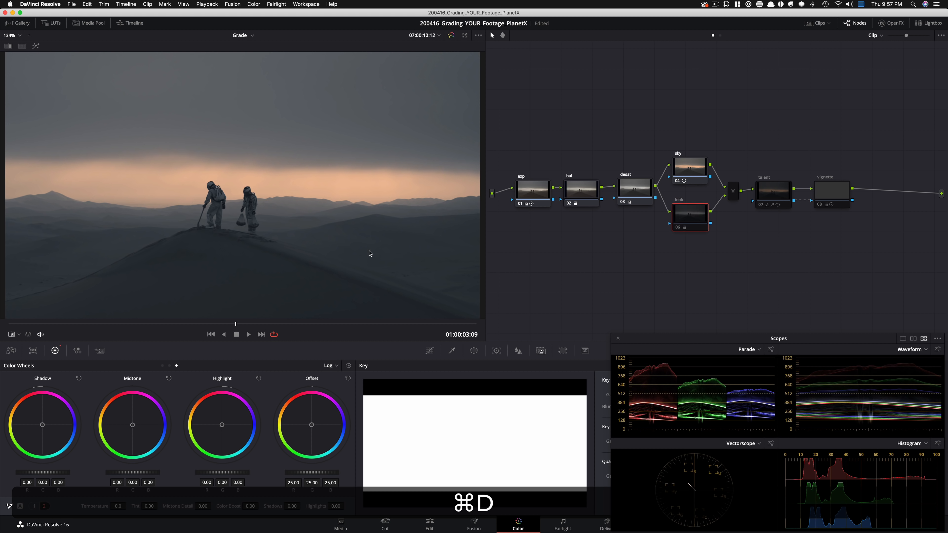
left_click(162, 366)
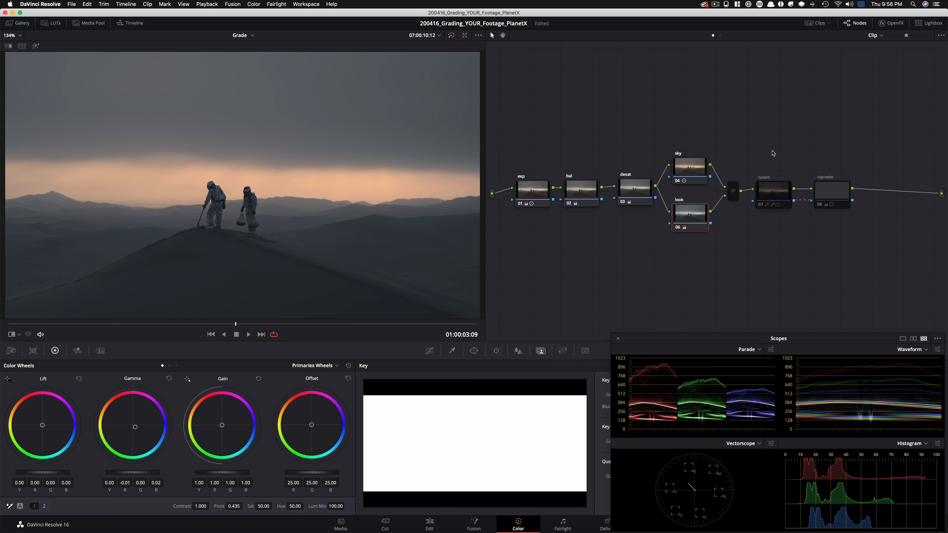
Re-enable the parallel mixer and talent nodes, toggling the talent node to compare the astronauts' correction off and on.
left_click(735, 192)
key("super+d")
left_click(768, 200)
key("super+d")
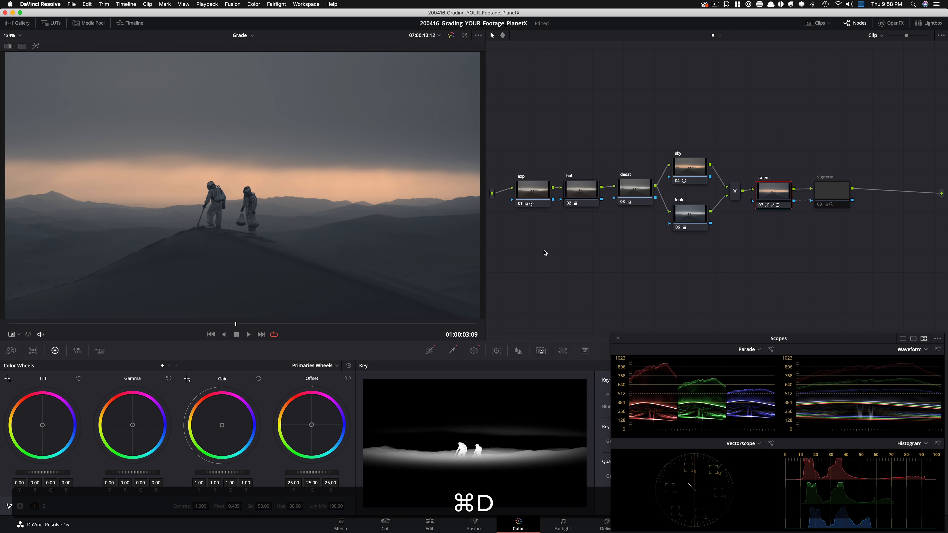
key("super+d")
key("super+d")
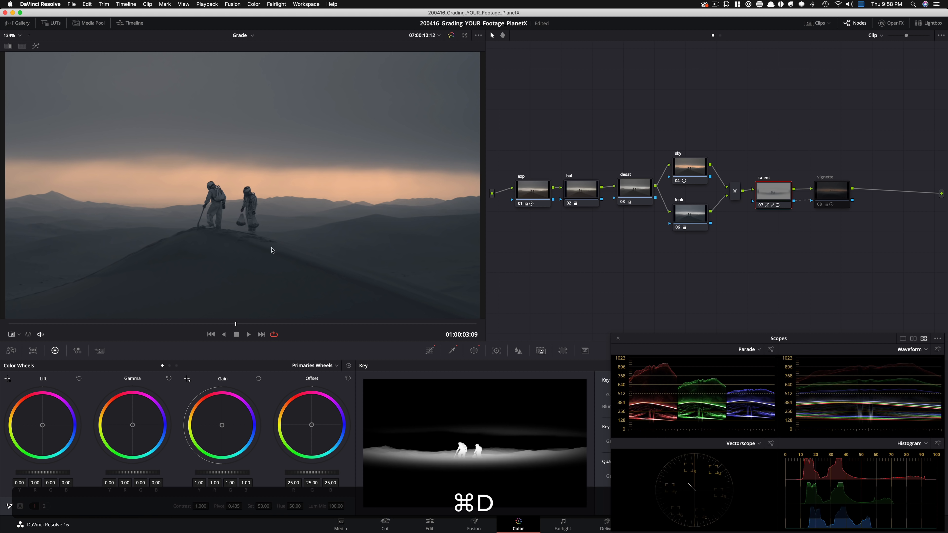
Re-enable the vignette node to complete the grade and play the shot in reverse.
left_click(817, 200)
key("super+d")
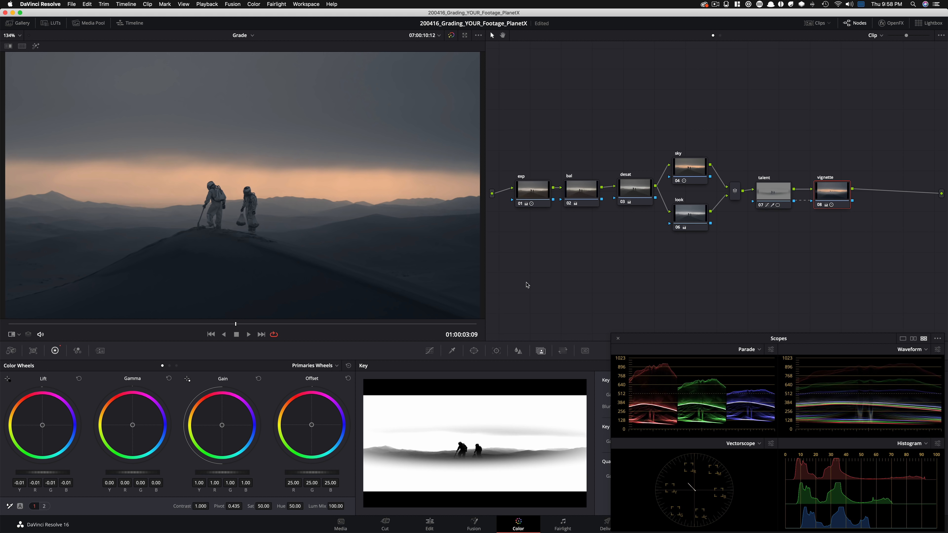
left_click(224, 334)
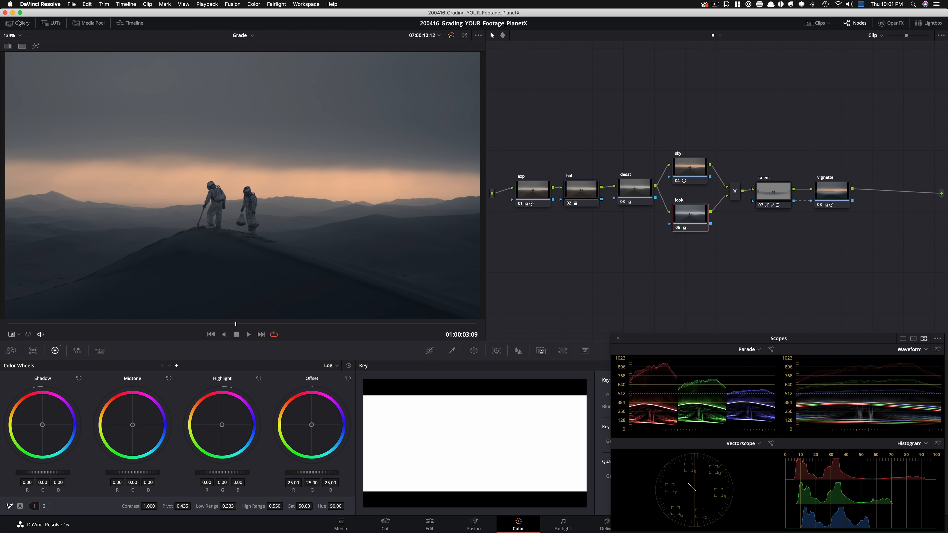
Match the reference wipe frame to the ungraded still 1.1.1 in the gallery.
left_click(19, 23)
right_click(126, 60)
left_click(175, 107)
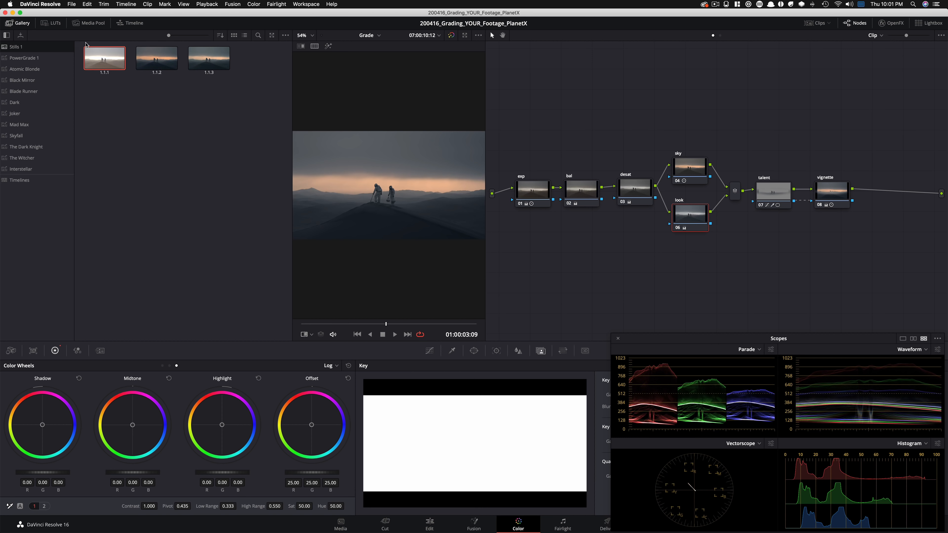
right_click(100, 60)
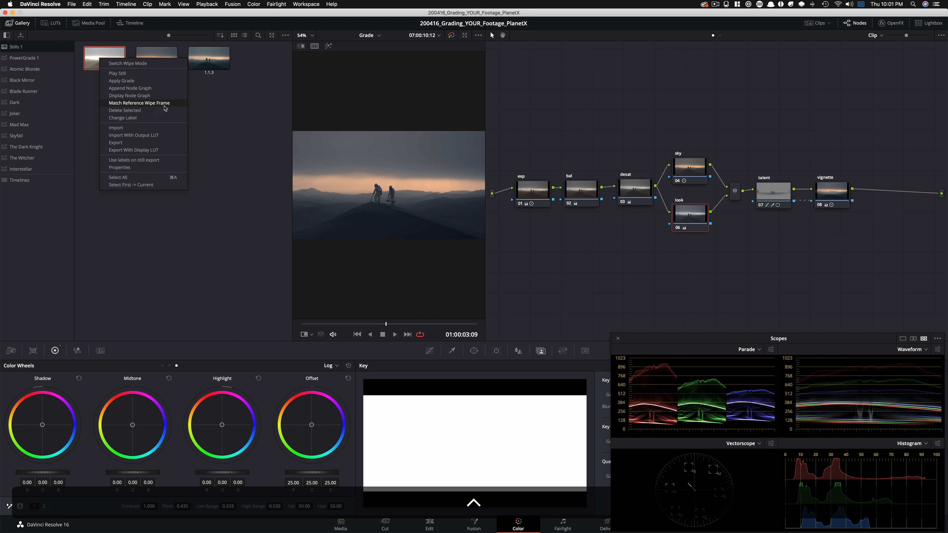
left_click(164, 106)
Close the gallery and toggle the reference wipe to compare the ungraded still with the final grade.
left_click(23, 25)
key("super+w")
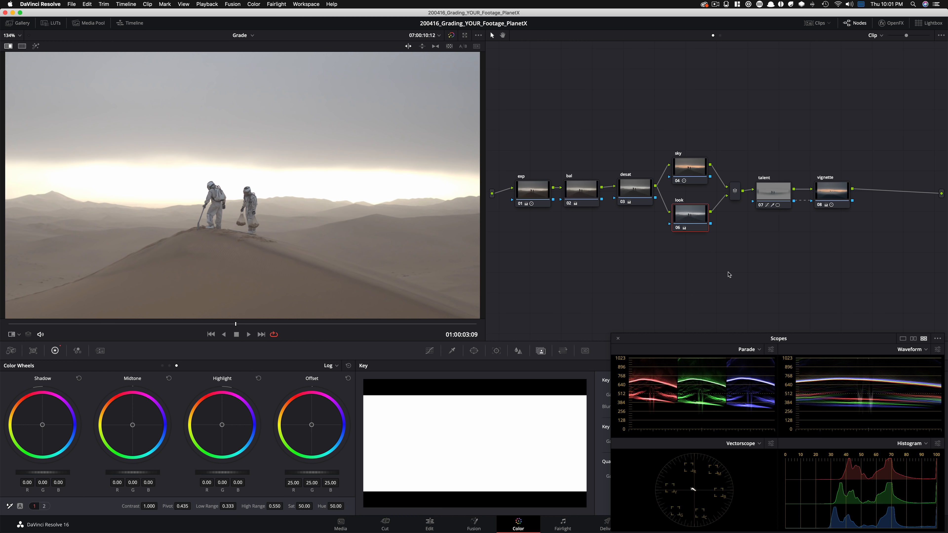
key("super+w")
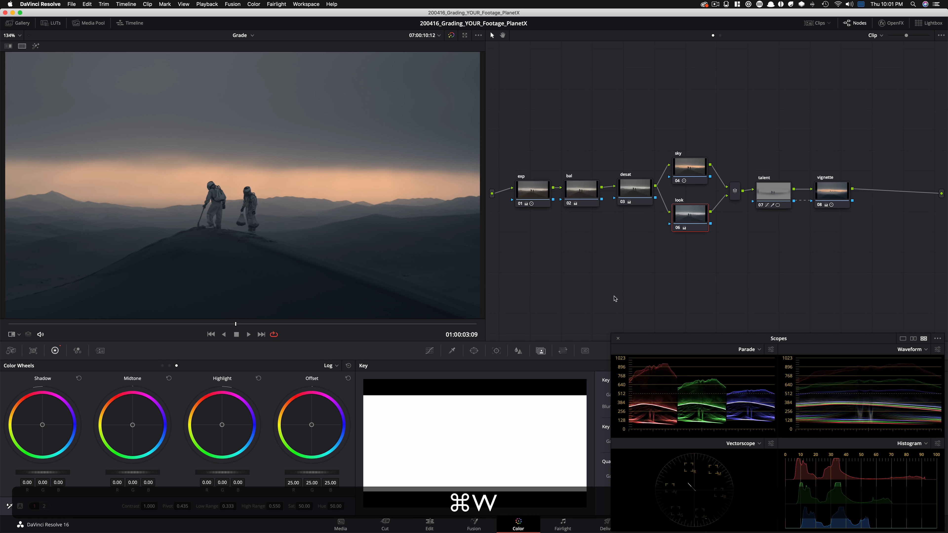
key("super+w")
key("super+w")
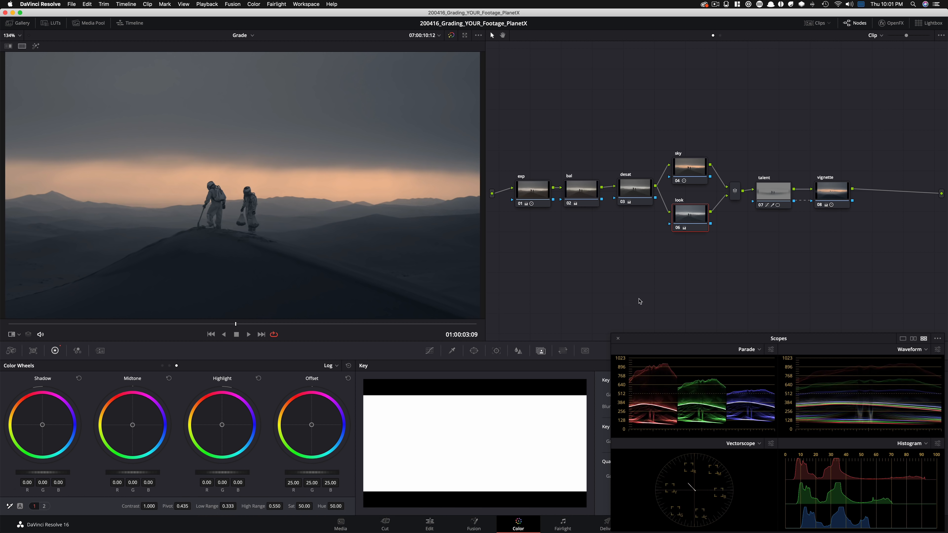